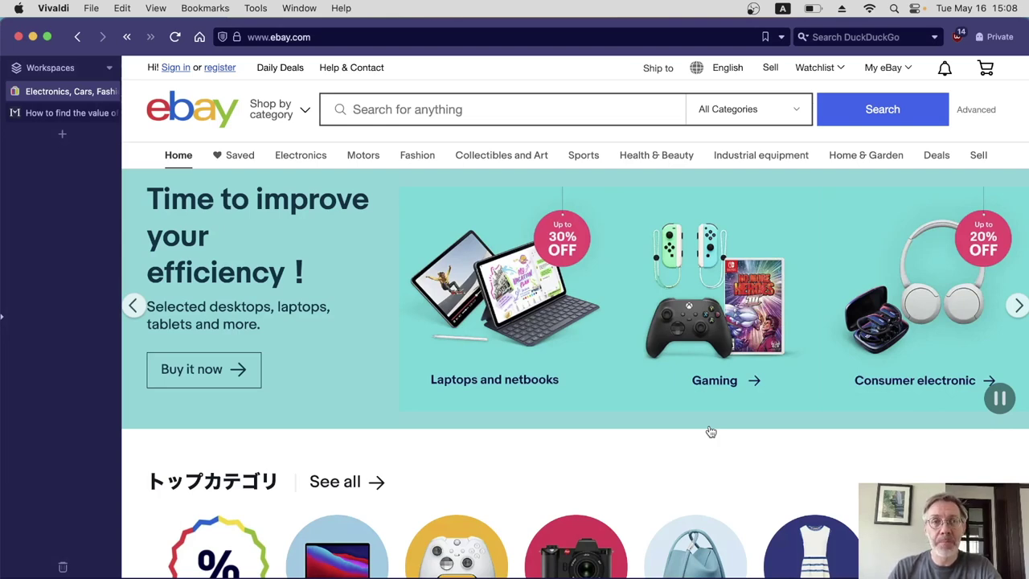
- Search eBay for 'seiko skx031'
left_click(498, 114)
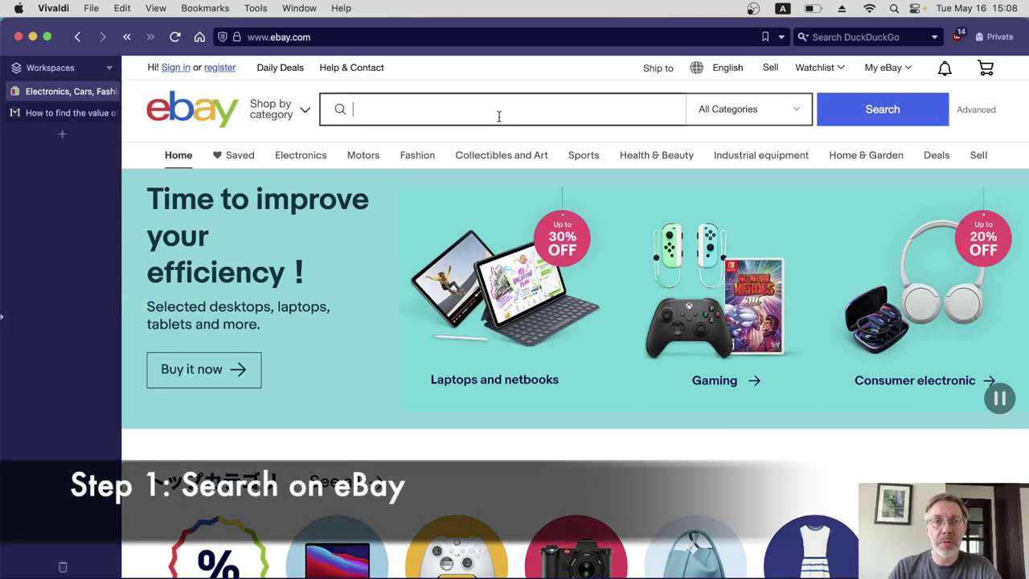
type("seiko")
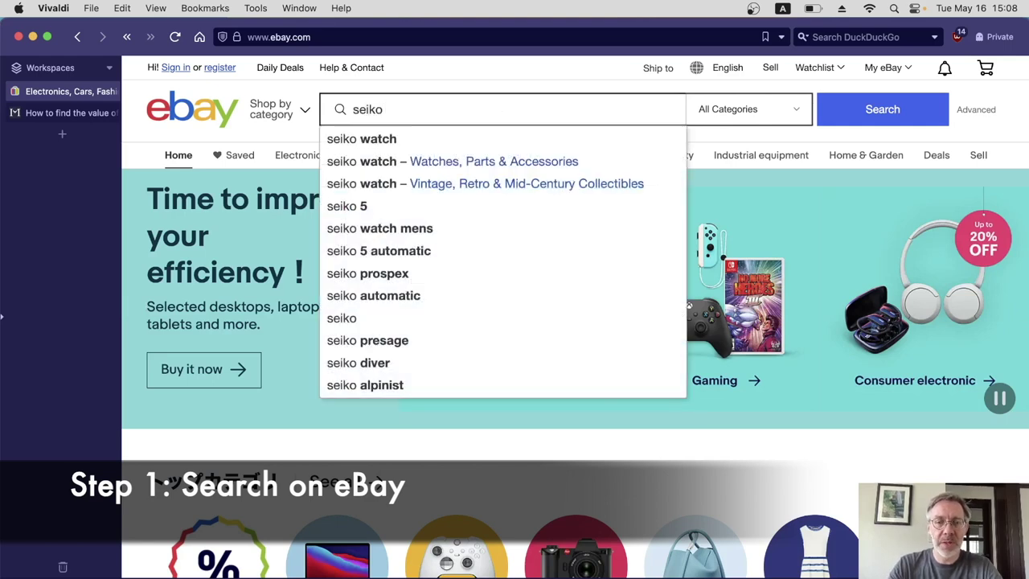
type(" skx031")
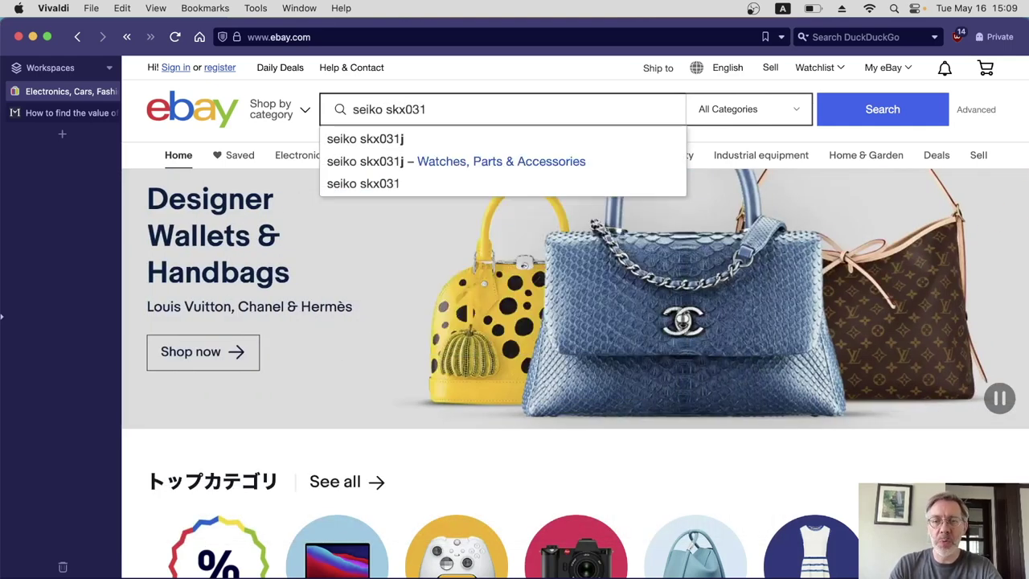
key("Return")
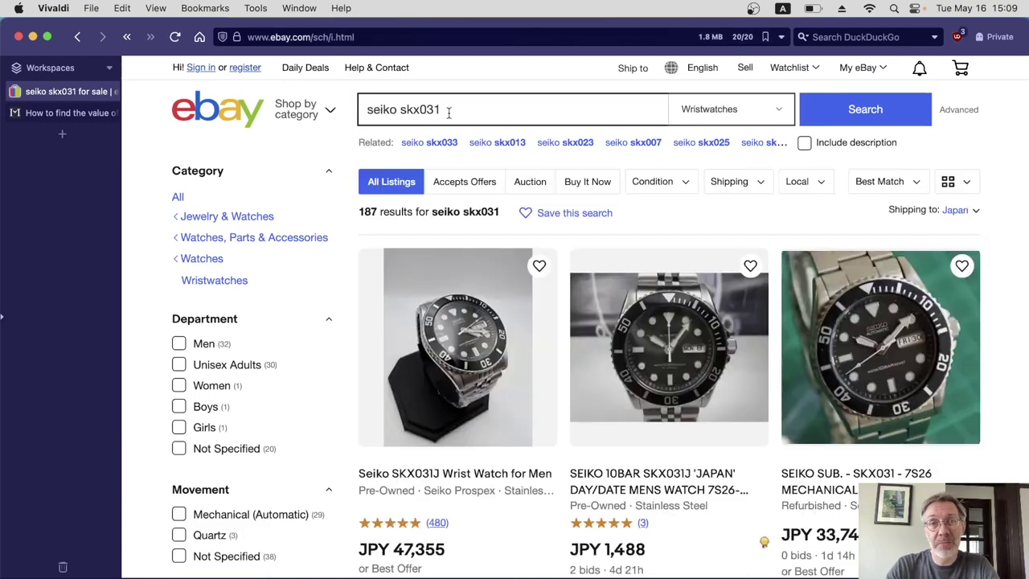
- Refine the query to 'seiko (skx031, 7s26-0040)' and search for both model numbers
left_click(400, 109)
type("(")
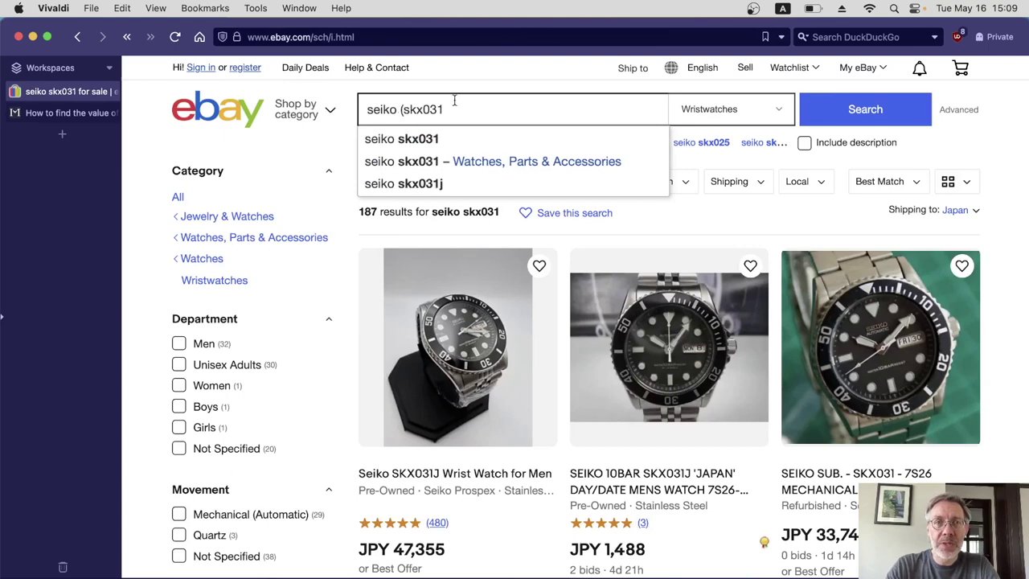
left_click(456, 115)
type(", ")
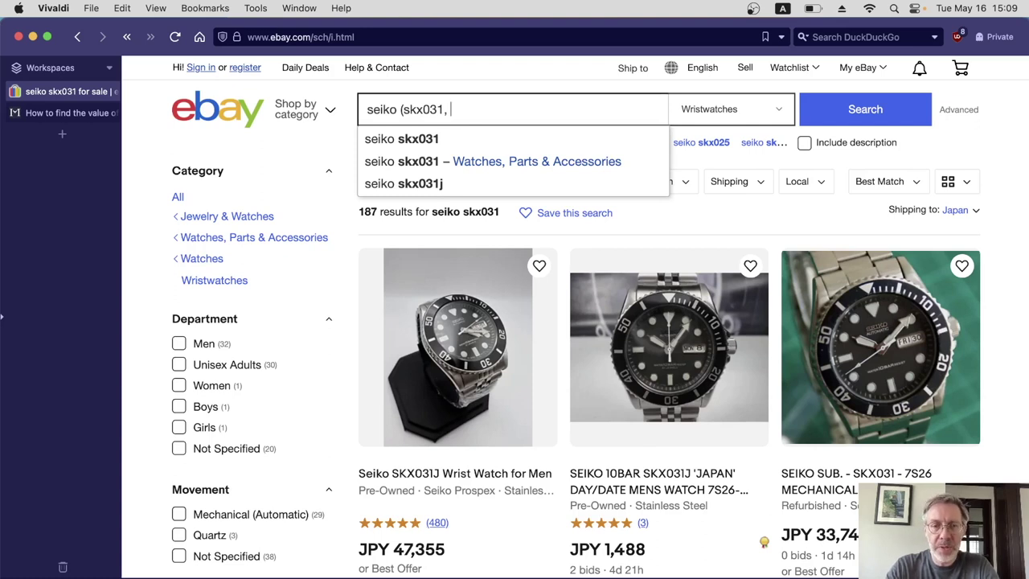
type("7s26")
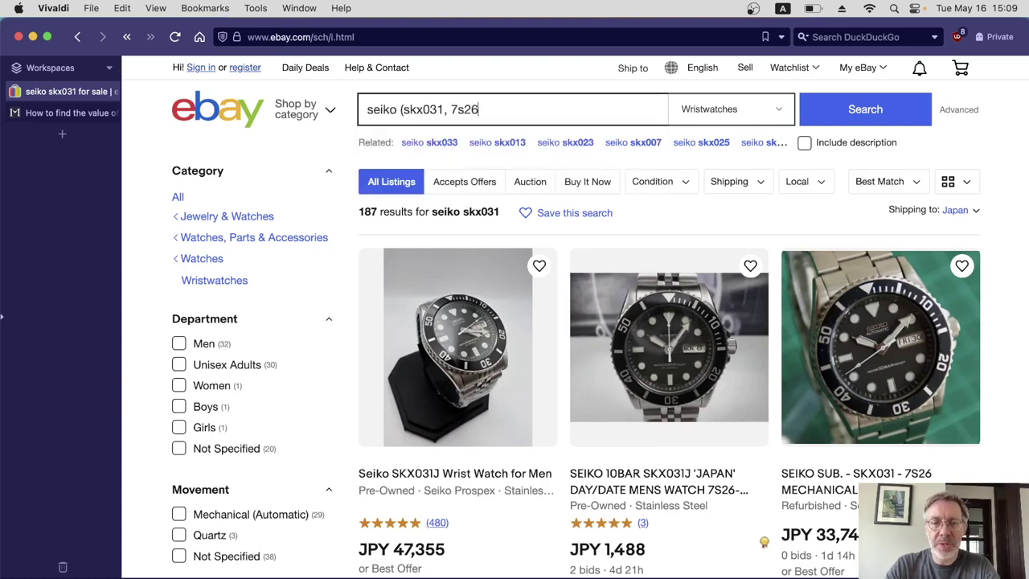
type("-0040)")
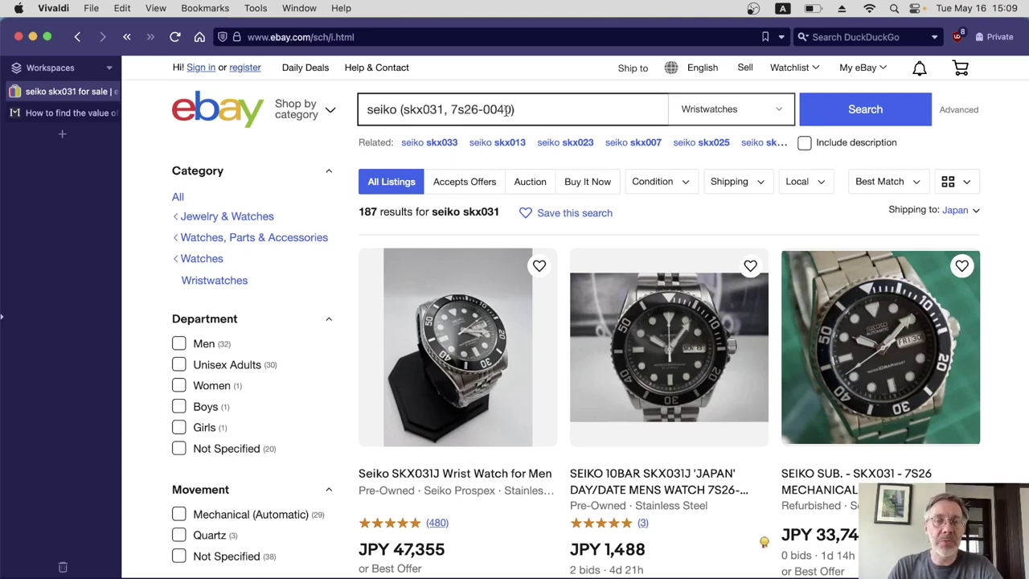
left_click(850, 111)
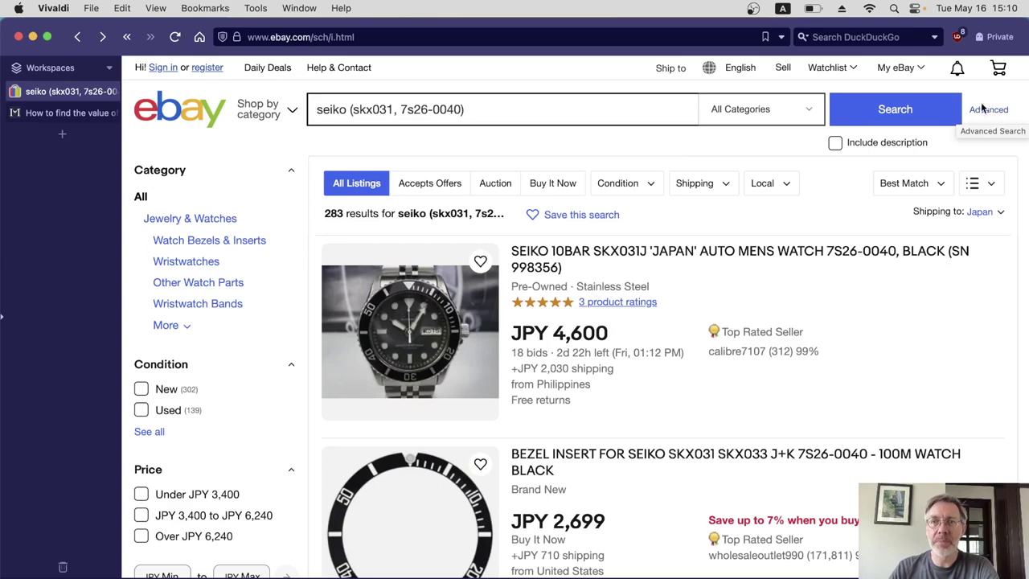
left_click(984, 113)
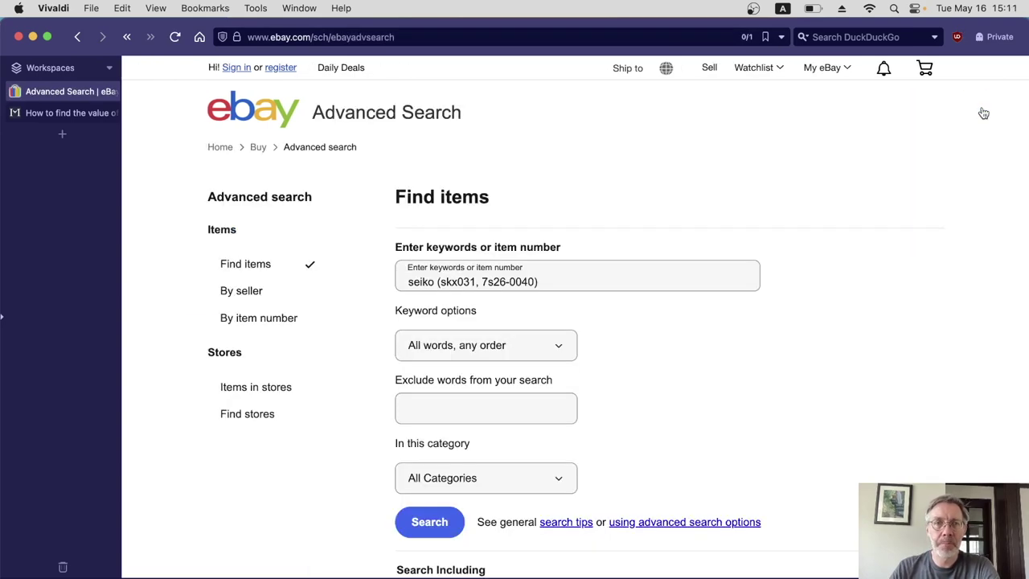
- Limit the Advanced Search to sold items and run it, giving 172 results
scroll(879, 224, "down", 2)
scroll(877, 219, "down", 6)
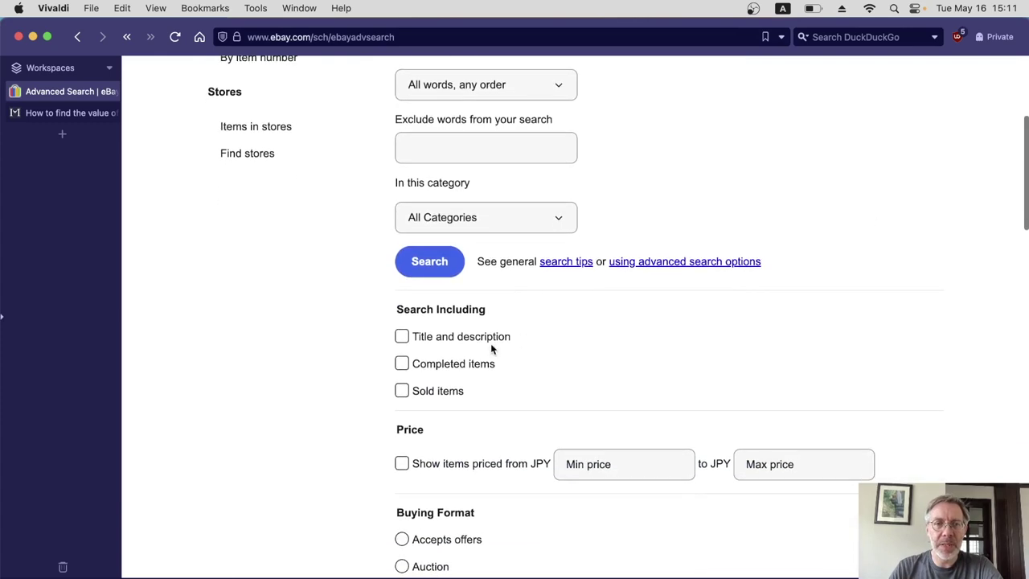
left_click(402, 391)
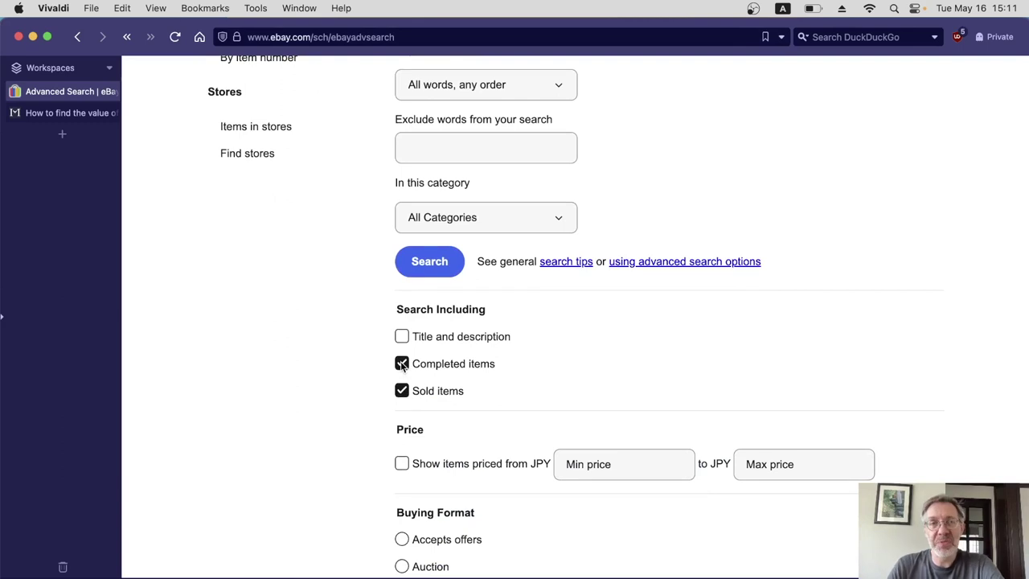
left_click(430, 264)
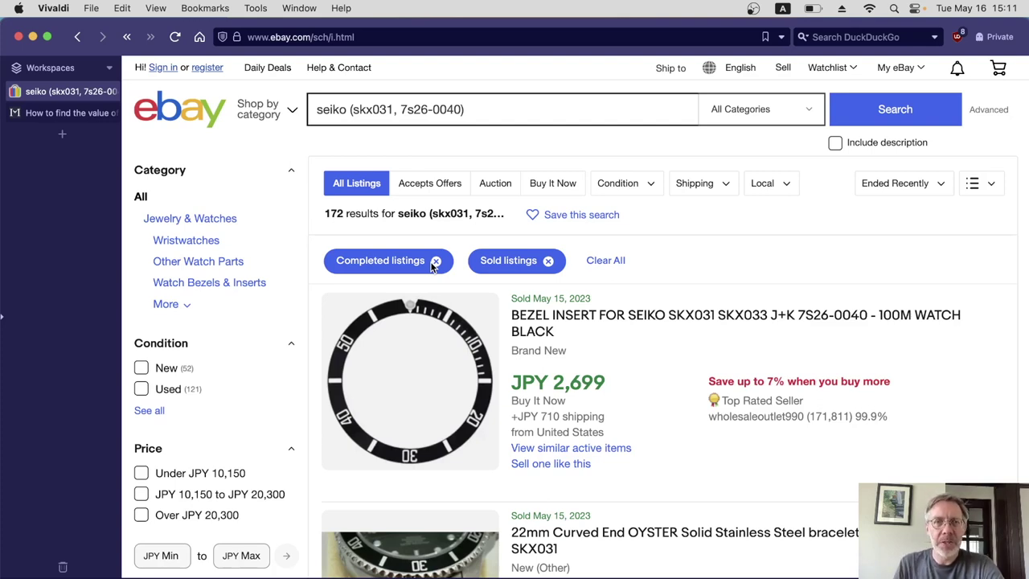
- Filter the sold results to auction listings only and browse the 69 results
left_click(496, 183)
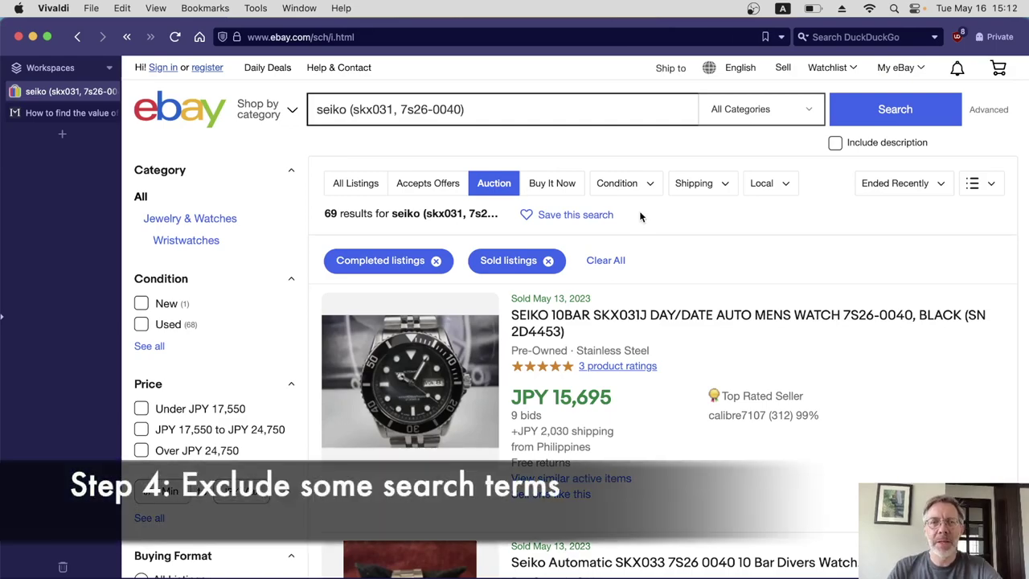
scroll(641, 215, "down", 4)
scroll(640, 213, "down", 10)
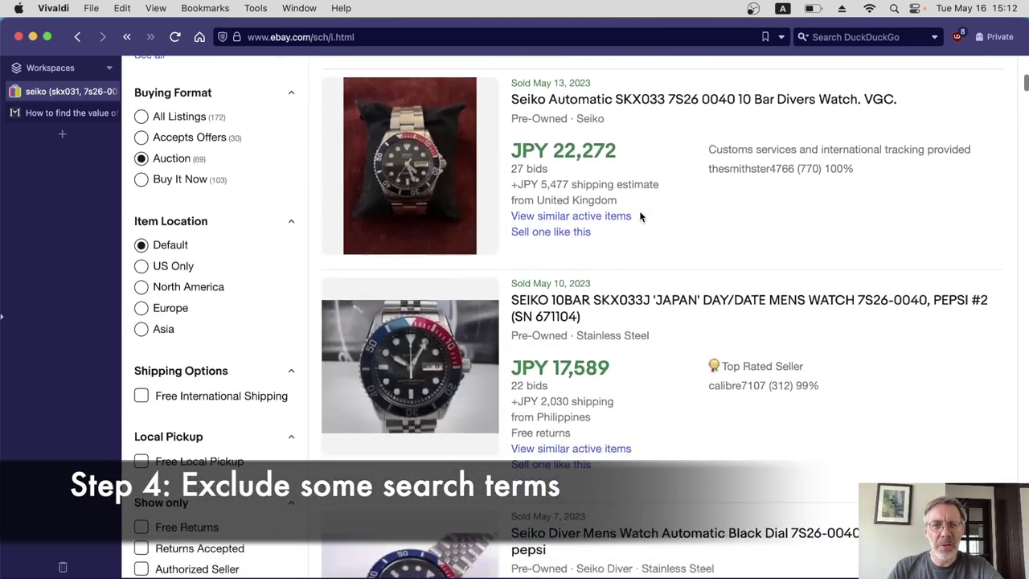
scroll(640, 215, "up", 14)
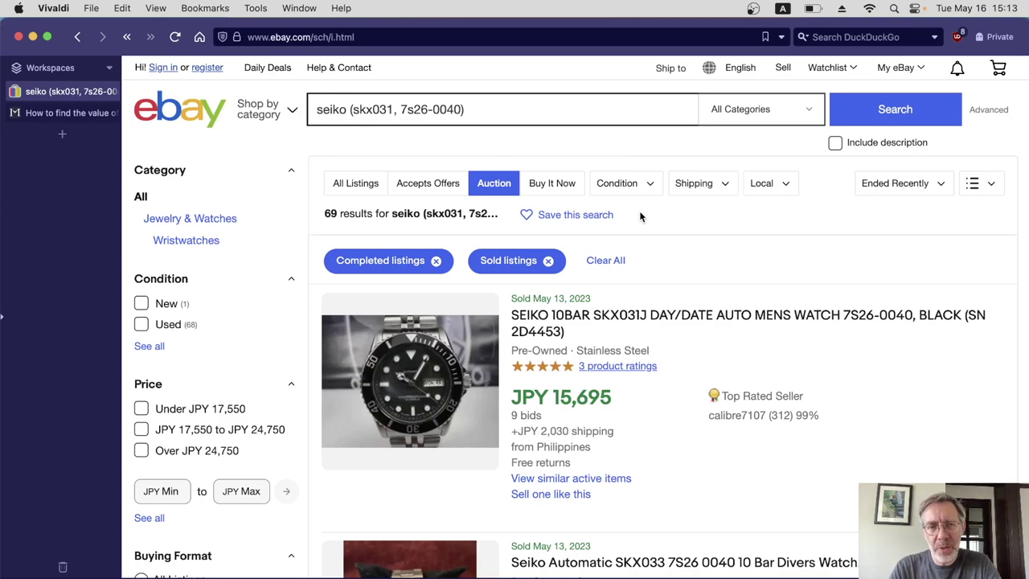
scroll(640, 216, "down", 5)
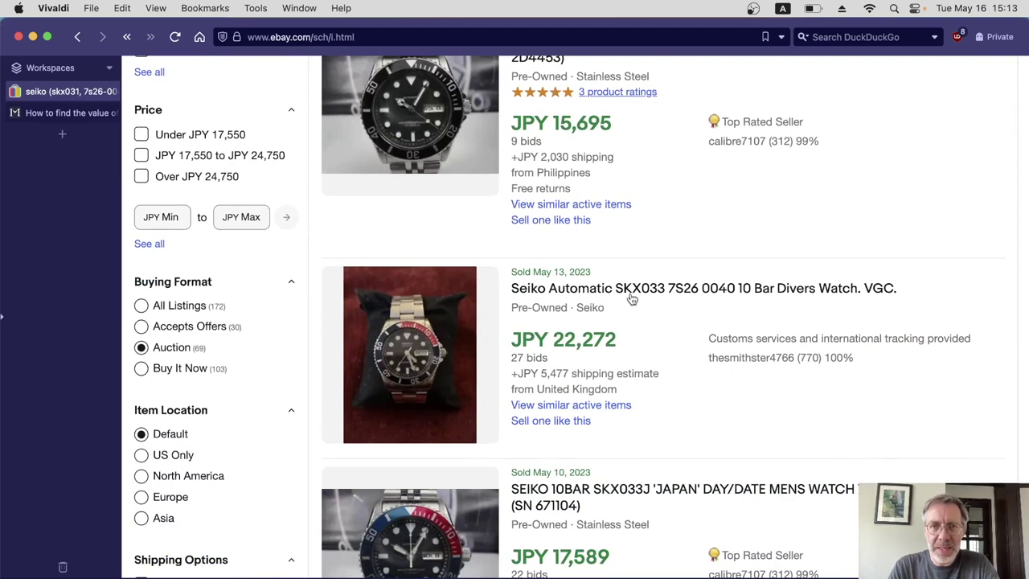
scroll(657, 298, "up", 5)
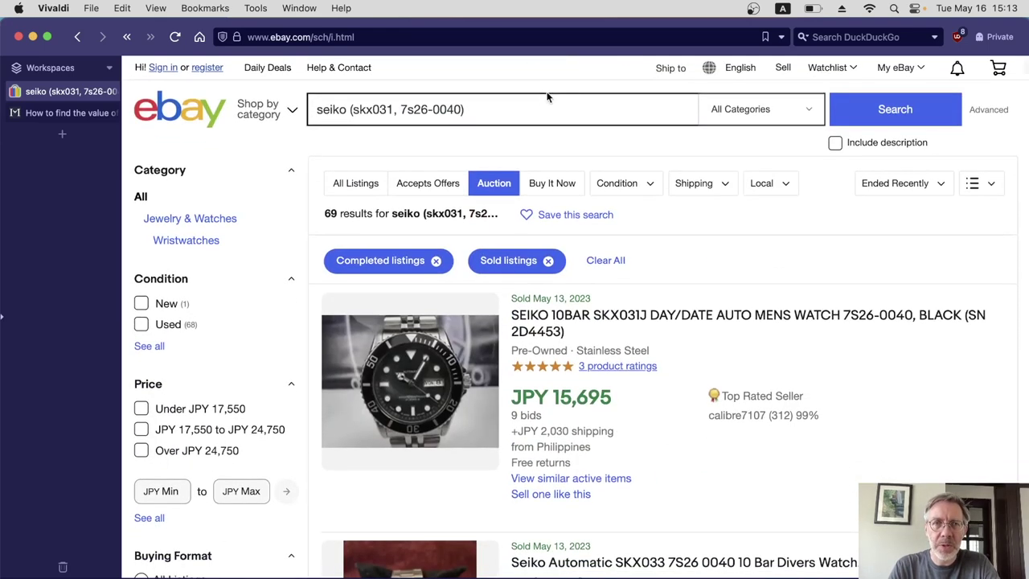
left_click(543, 103)
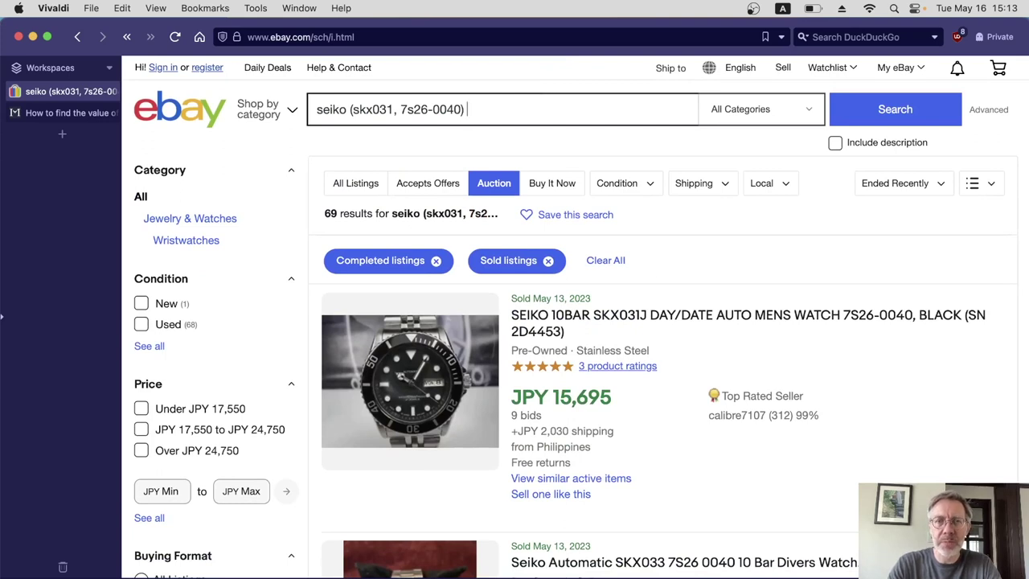
- Add -skx033 -pepsi -stainless to the query and rerun it, leaving 34 results
type("-")
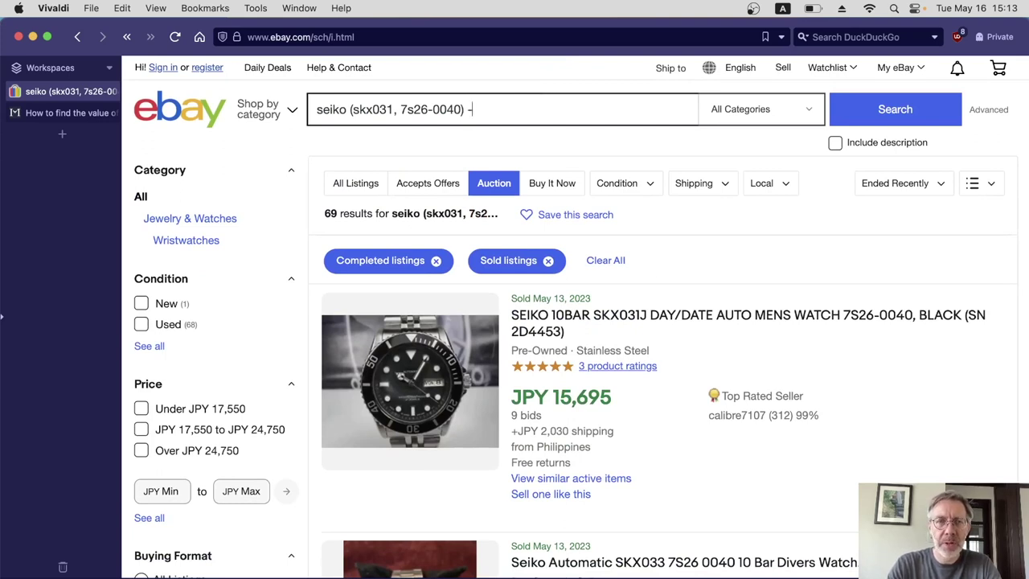
type("skx03")
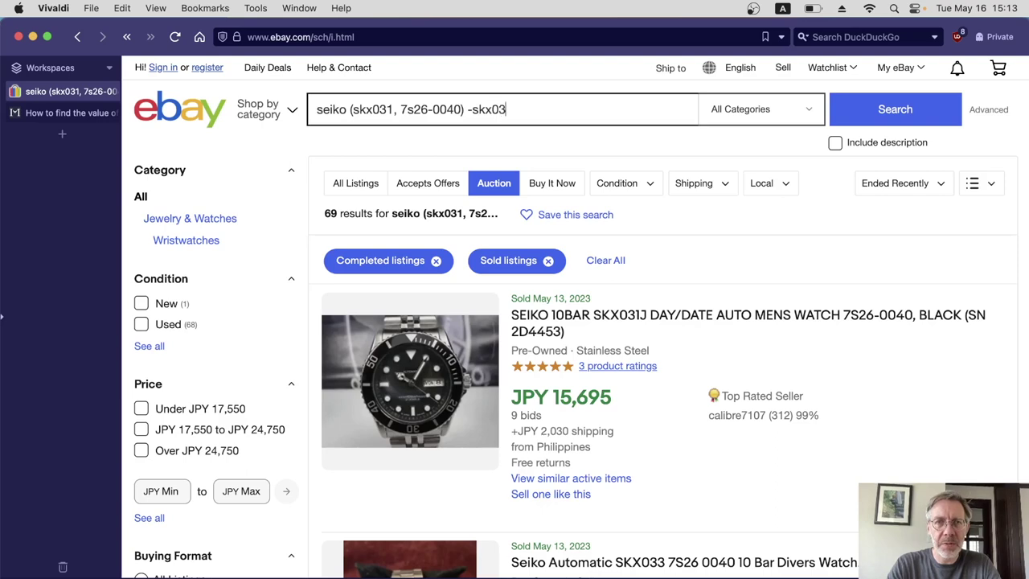
type("3")
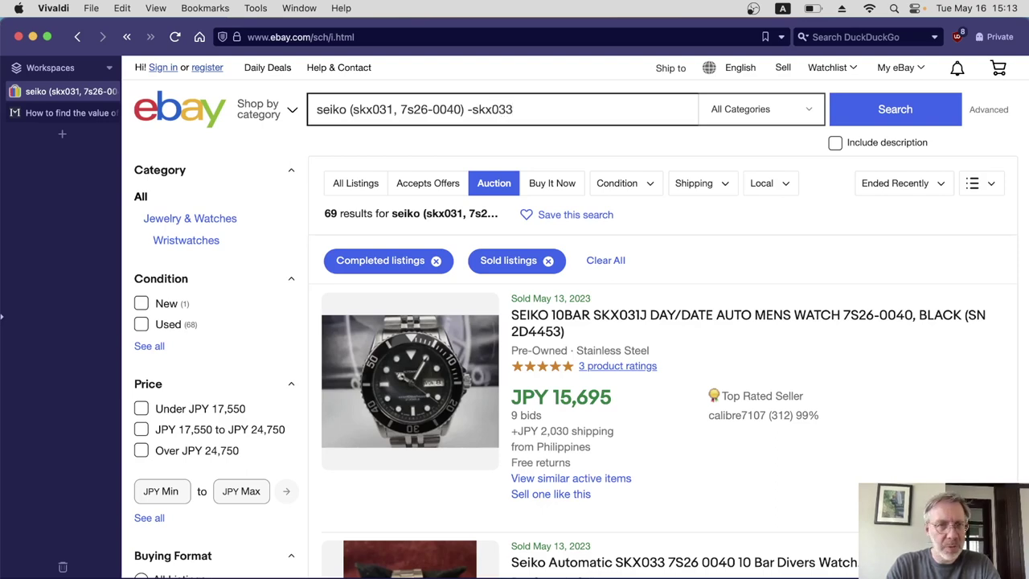
type(" -p")
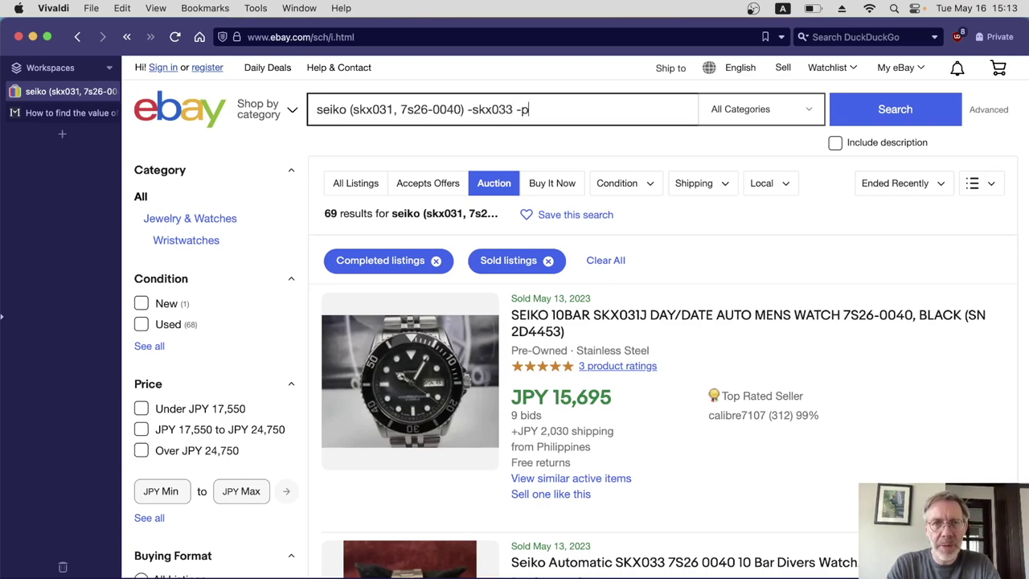
type("epsi")
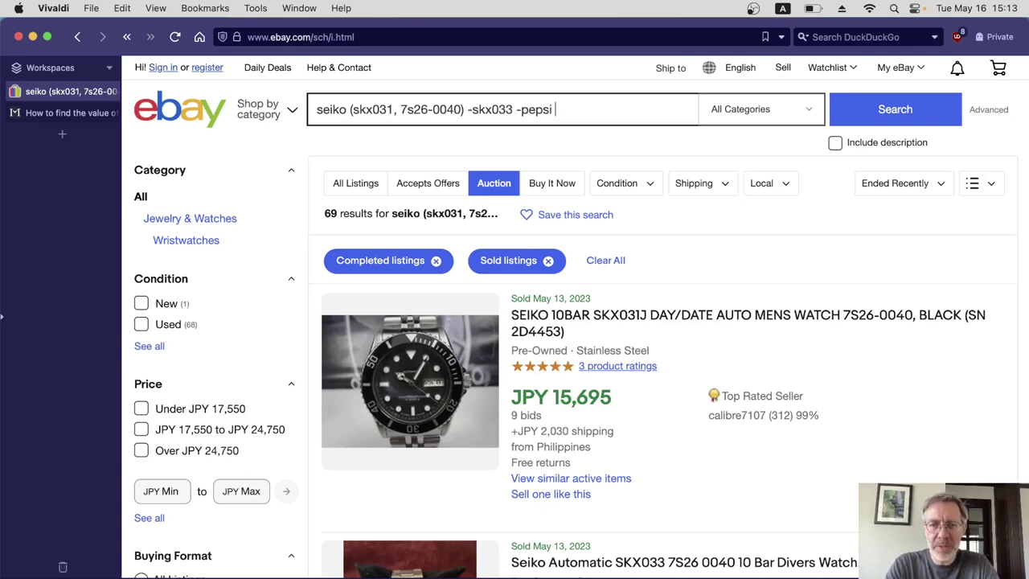
type("-")
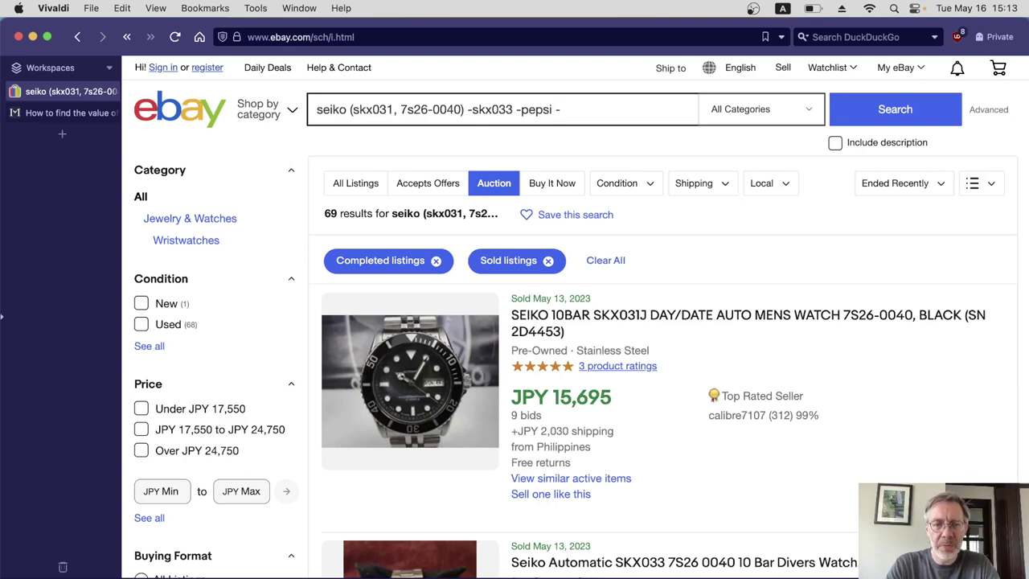
type("stainless")
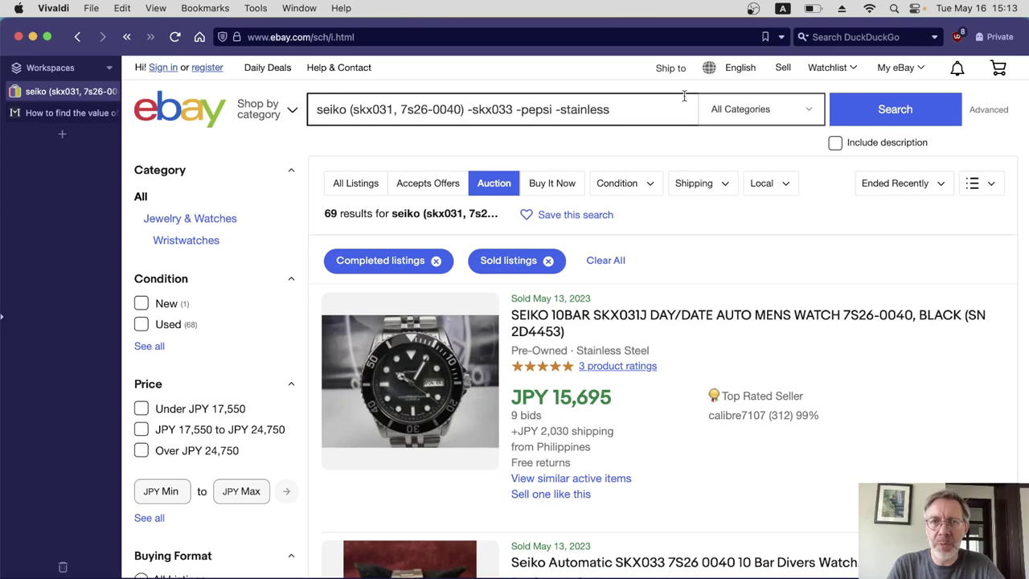
left_click(890, 113)
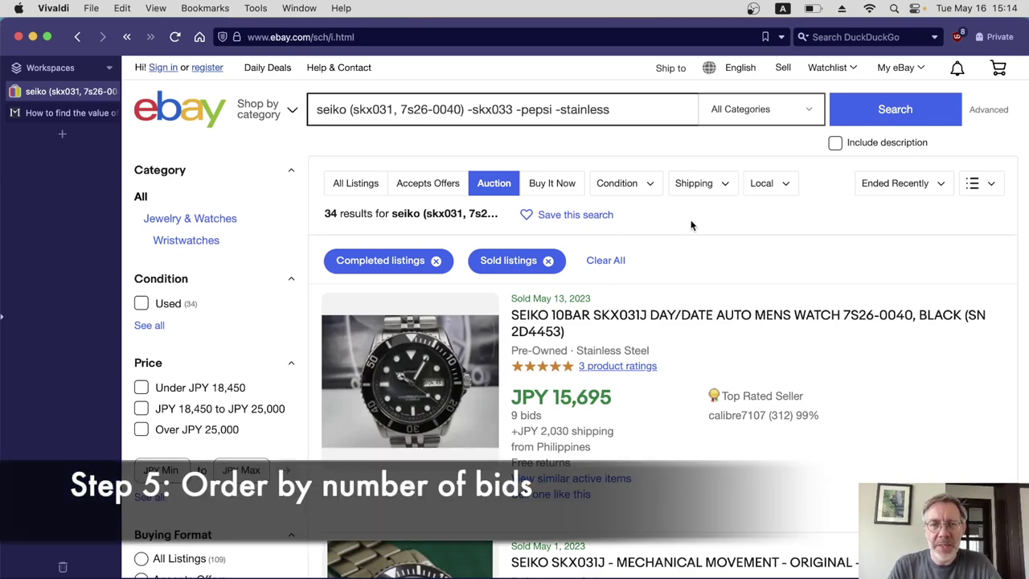
scroll(690, 225, "down", 5)
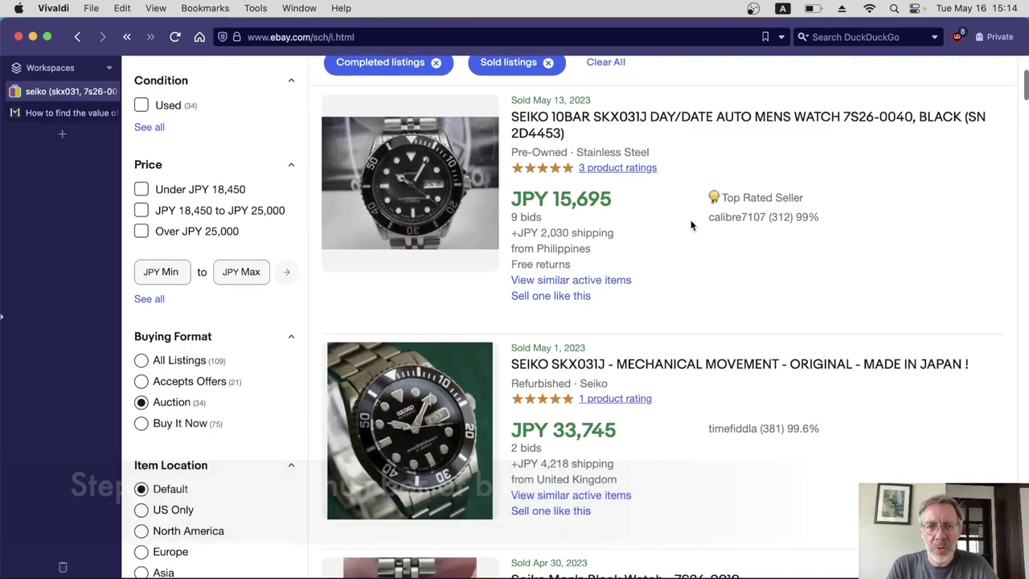
scroll(691, 225, "down", 9)
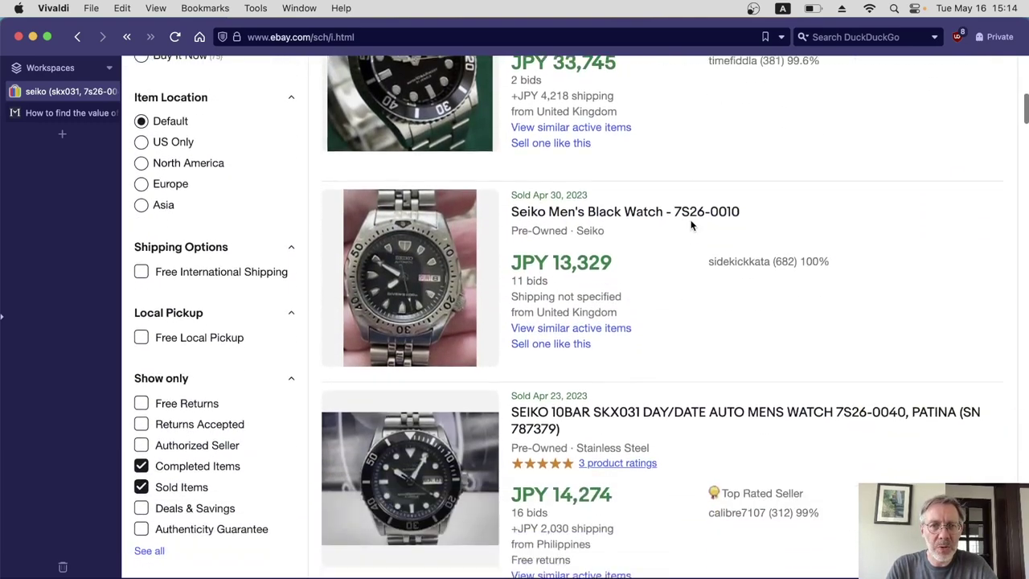
scroll(690, 225, "down", 10)
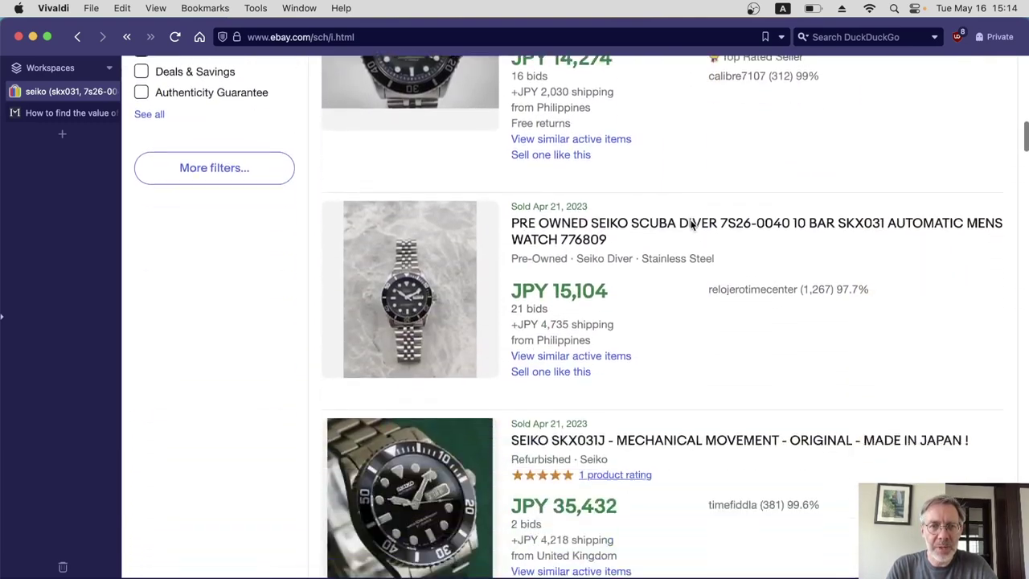
scroll(690, 225, "down", 9)
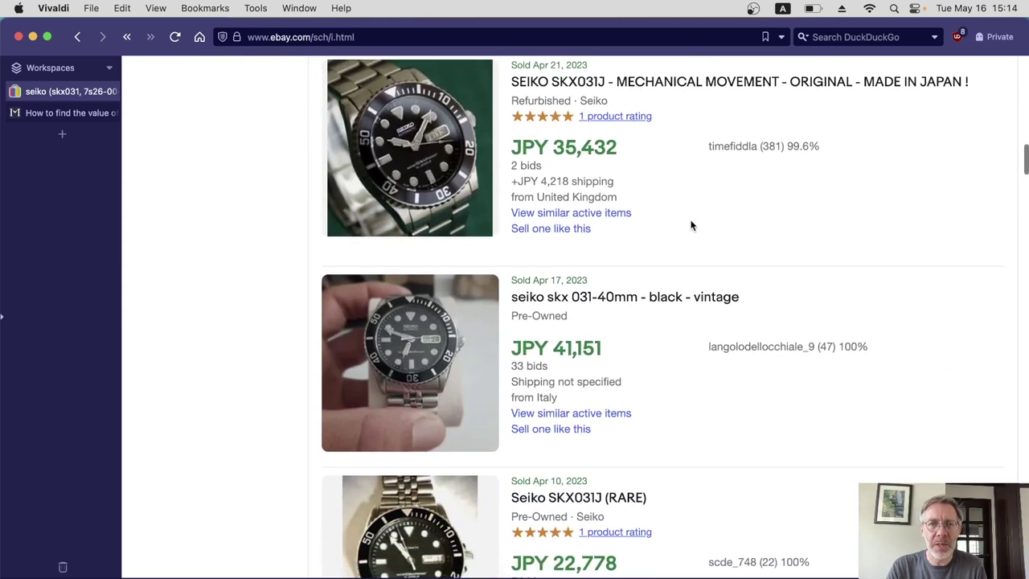
scroll(691, 225, "down", 7)
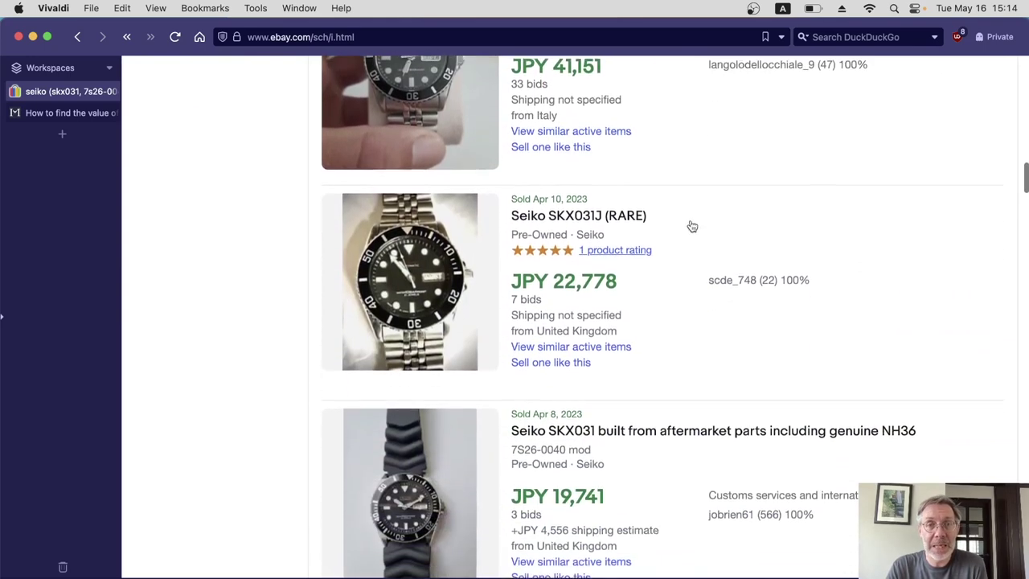
scroll(692, 226, "down", 8)
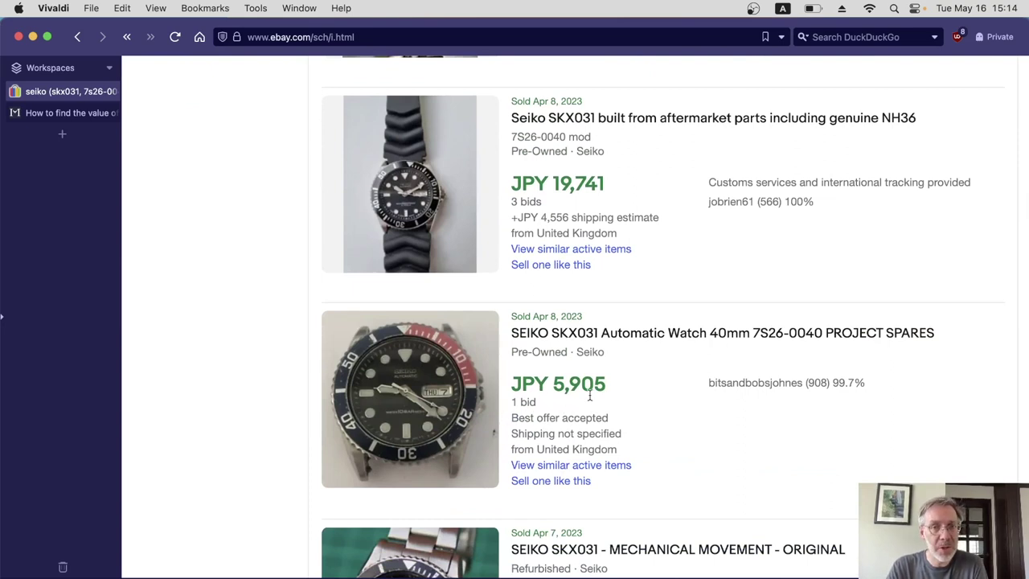
scroll(589, 393, "up", 10)
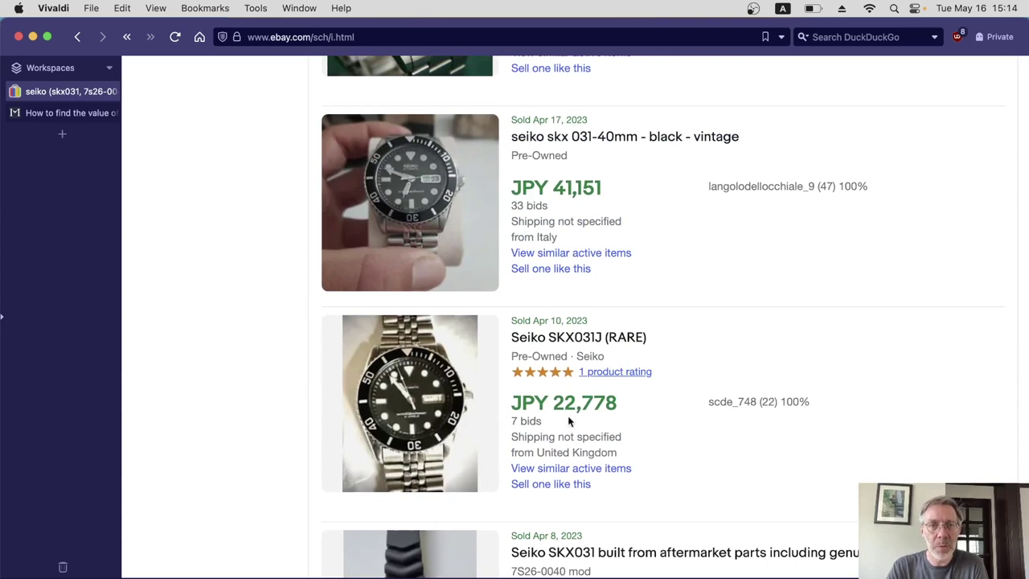
scroll(577, 302, "up", 3)
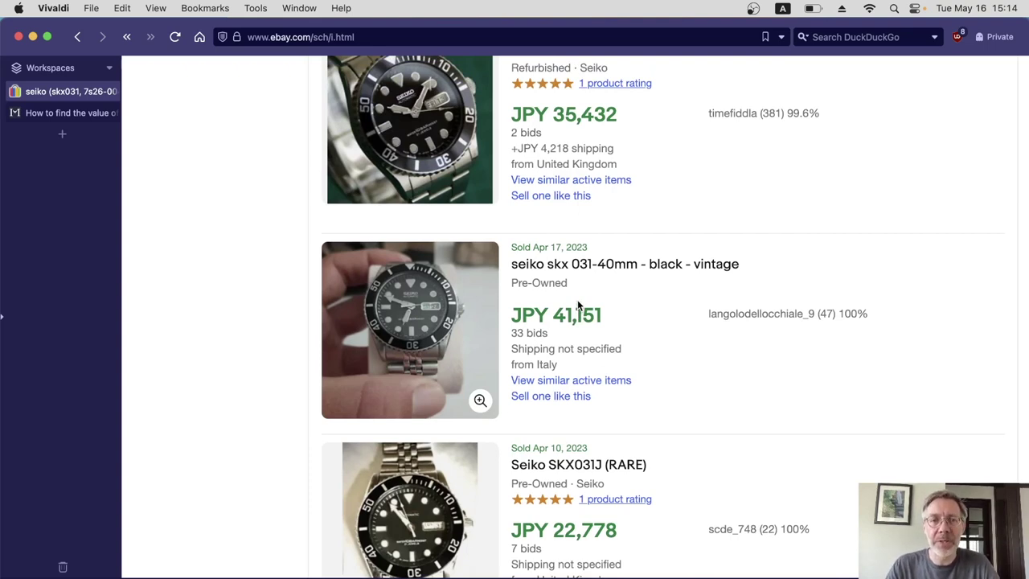
scroll(577, 299, "up", 15)
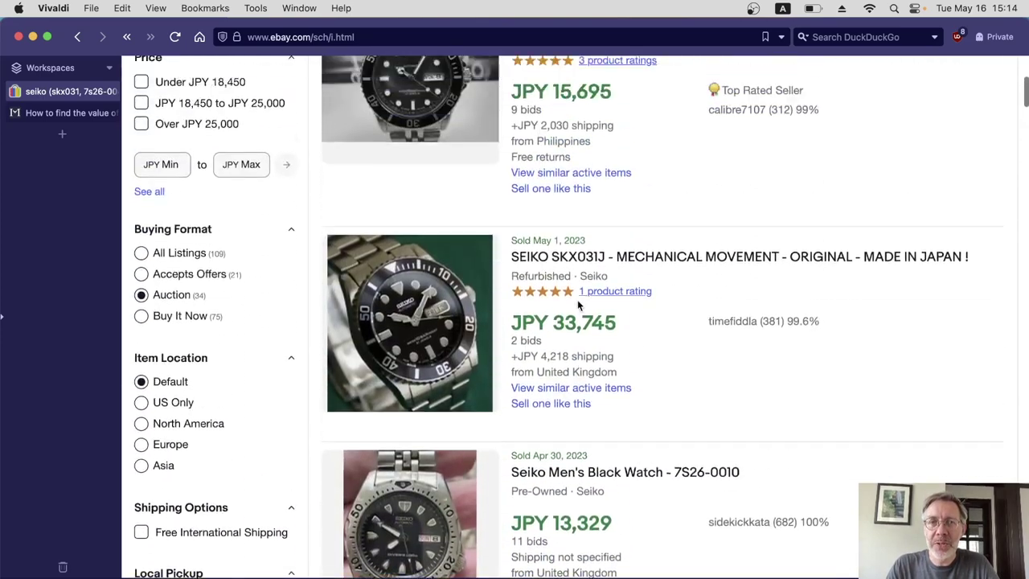
scroll(577, 299, "up", 5)
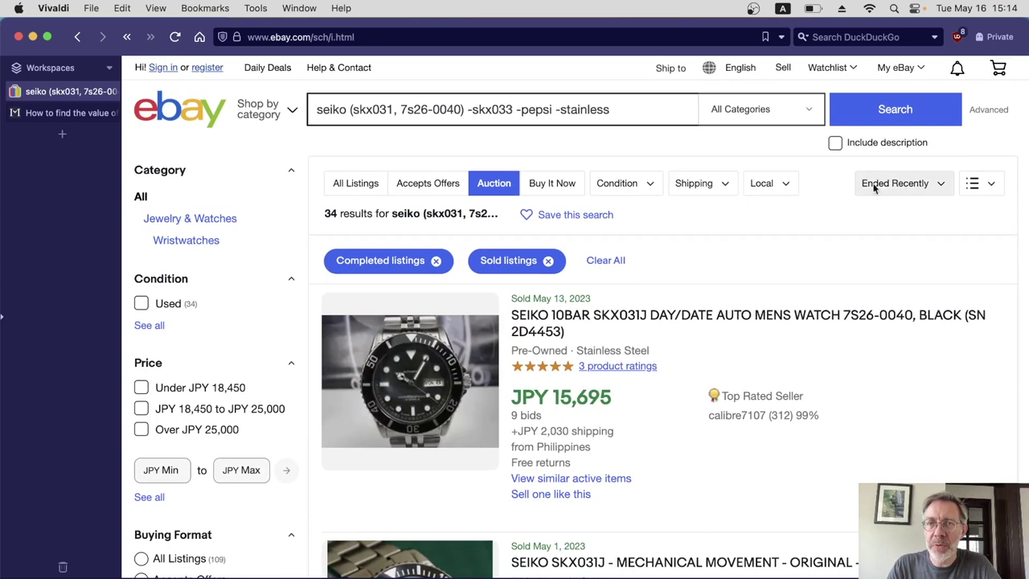
- Sort the 34 sold auctions by 'Number of bids: most first'
left_click(942, 185)
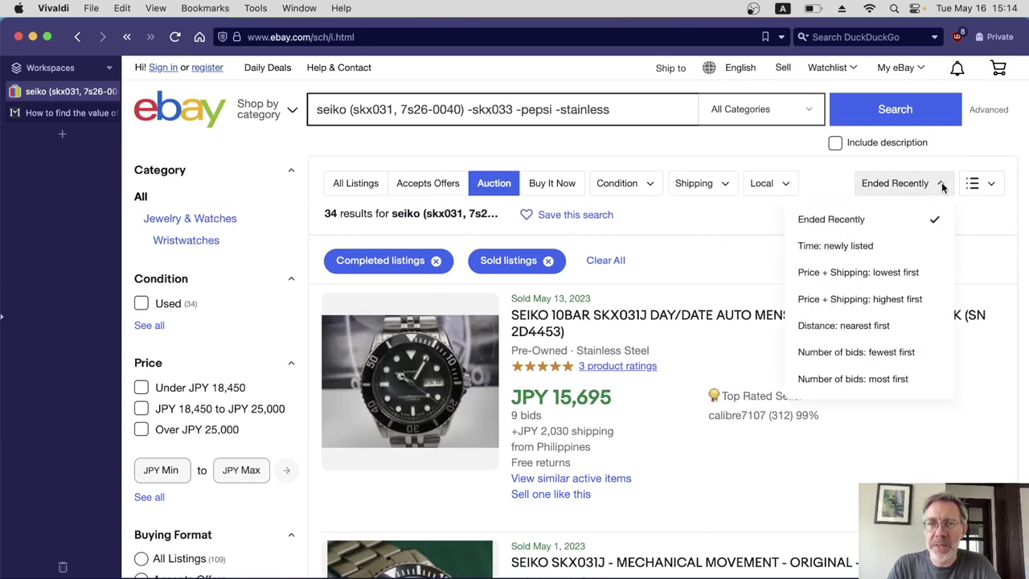
left_click(883, 381)
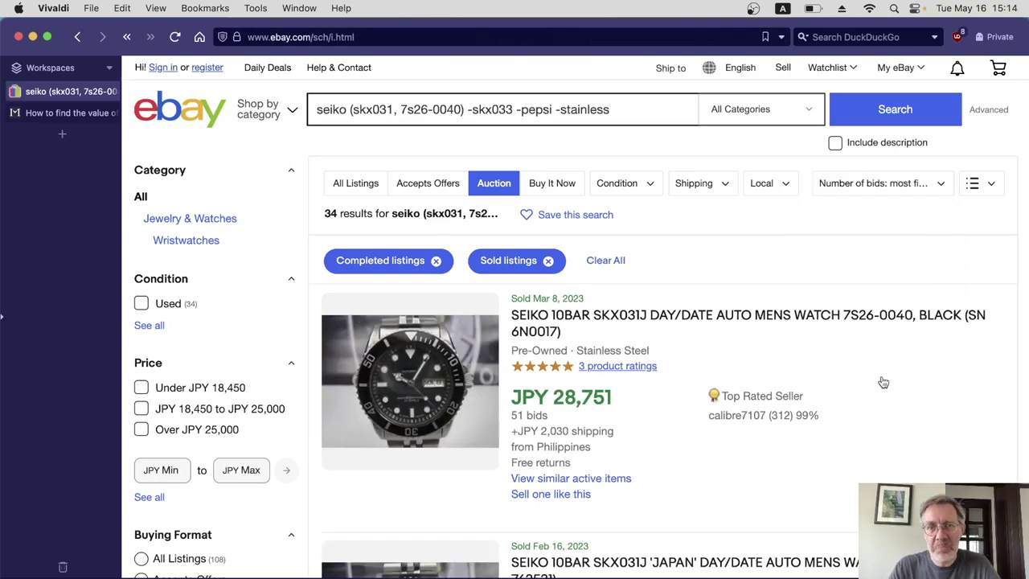
scroll(768, 270, "down", 4)
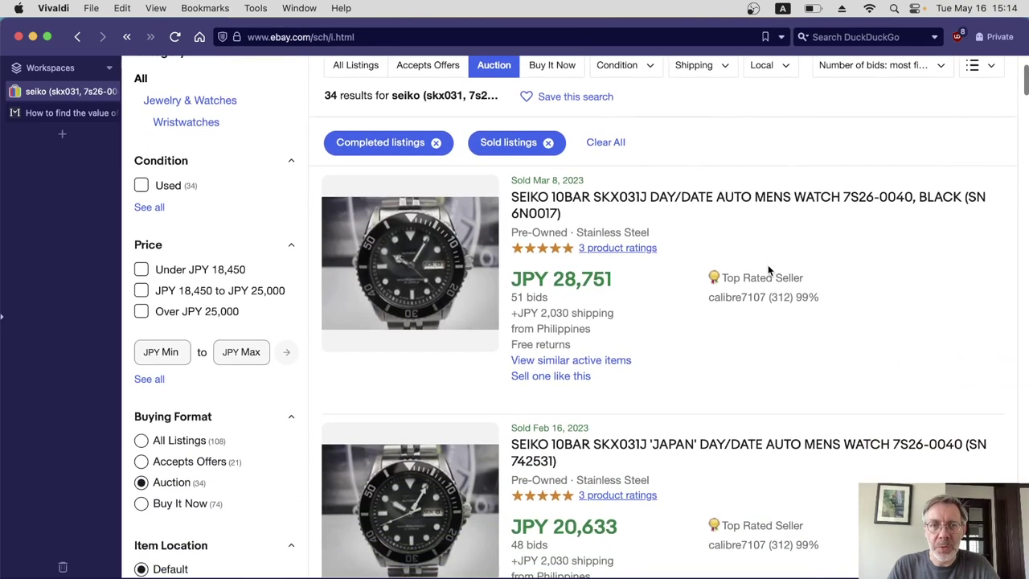
scroll(768, 266, "down", 1)
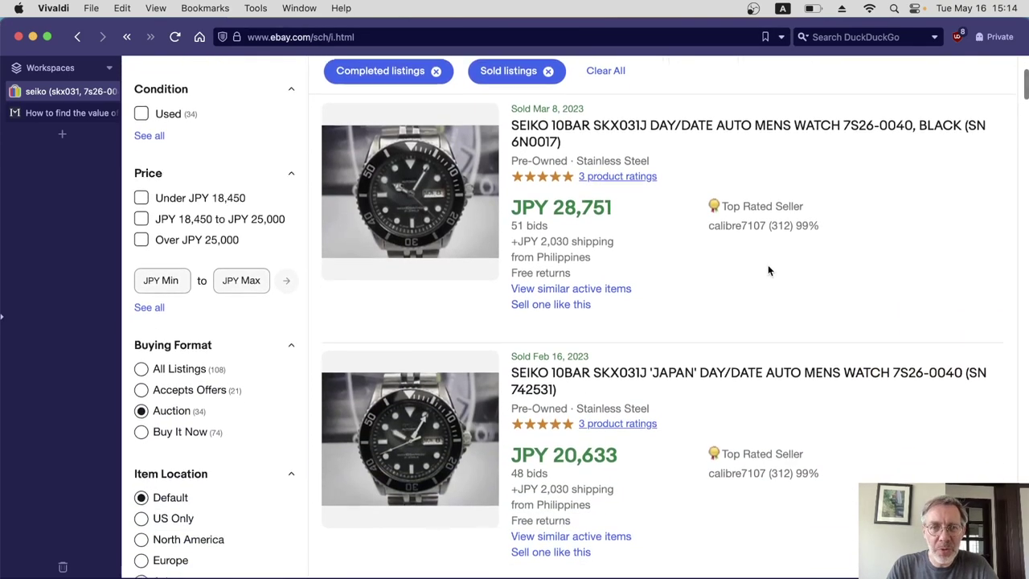
scroll(768, 265, "down", 4)
scroll(768, 265, "down", 2)
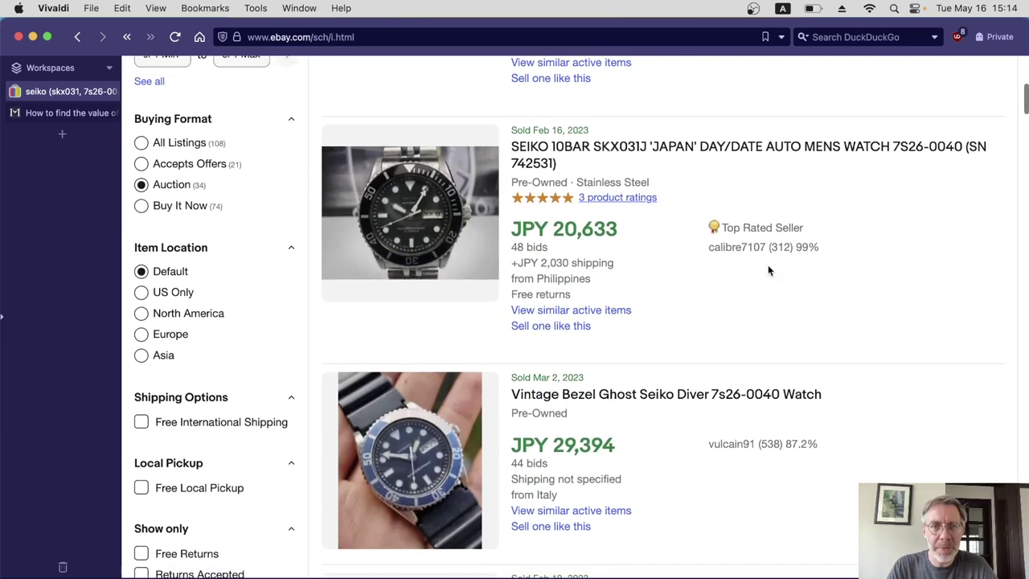
scroll(718, 352, "down", 12)
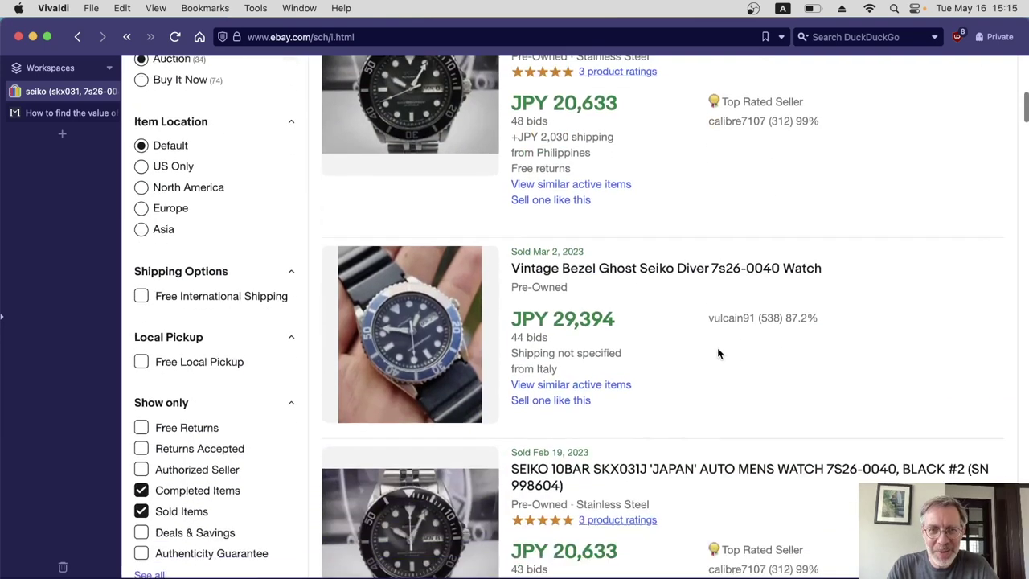
scroll(718, 352, "down", 8)
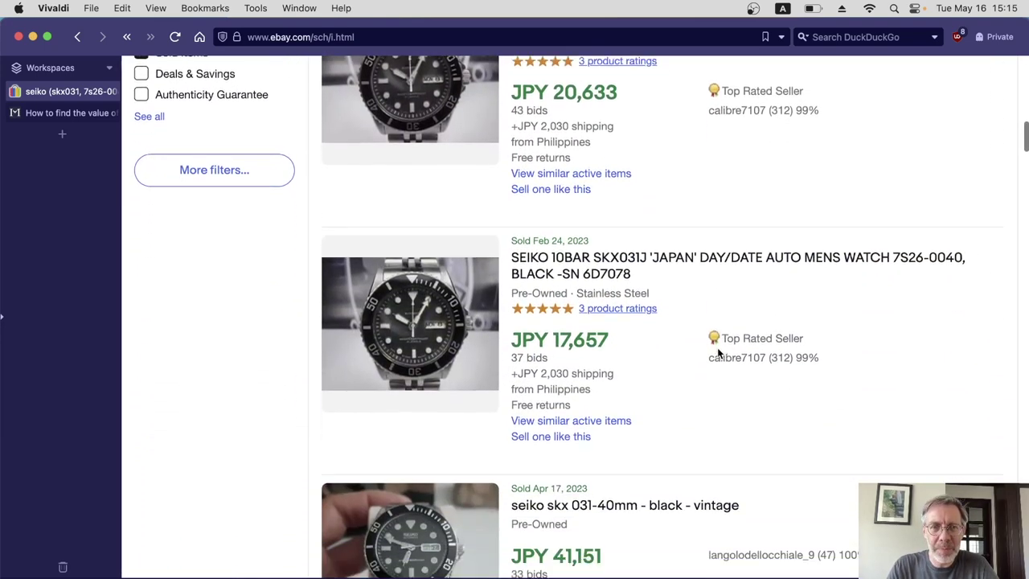
scroll(718, 352, "down", 7)
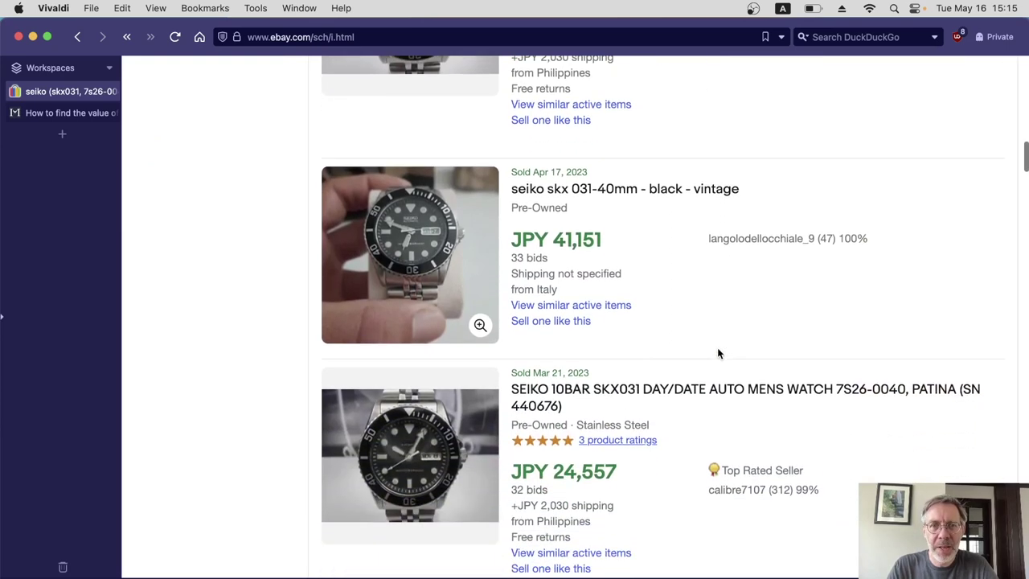
scroll(718, 352, "down", 11)
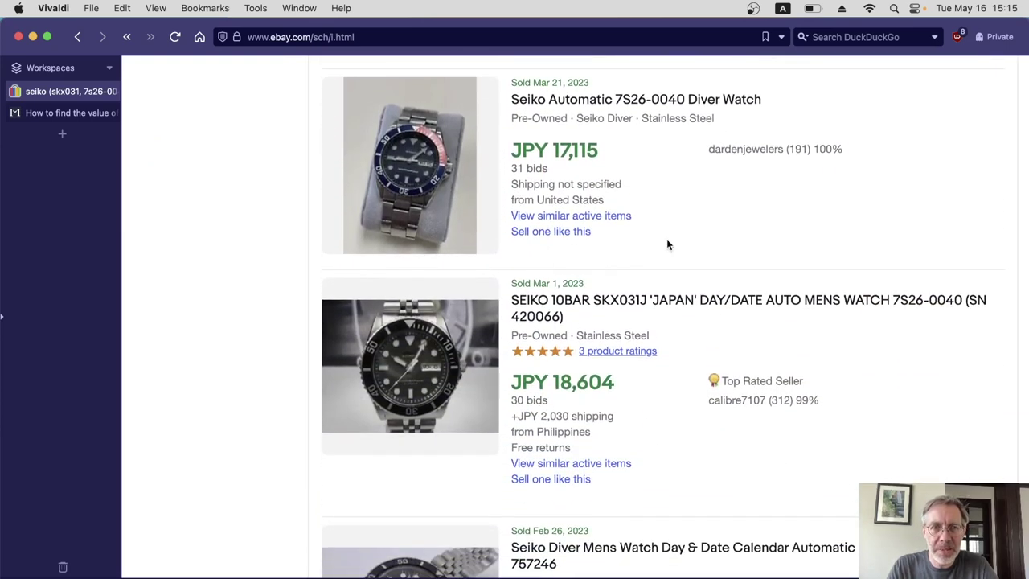
scroll(725, 274, "down", 3)
scroll(724, 274, "down", 10)
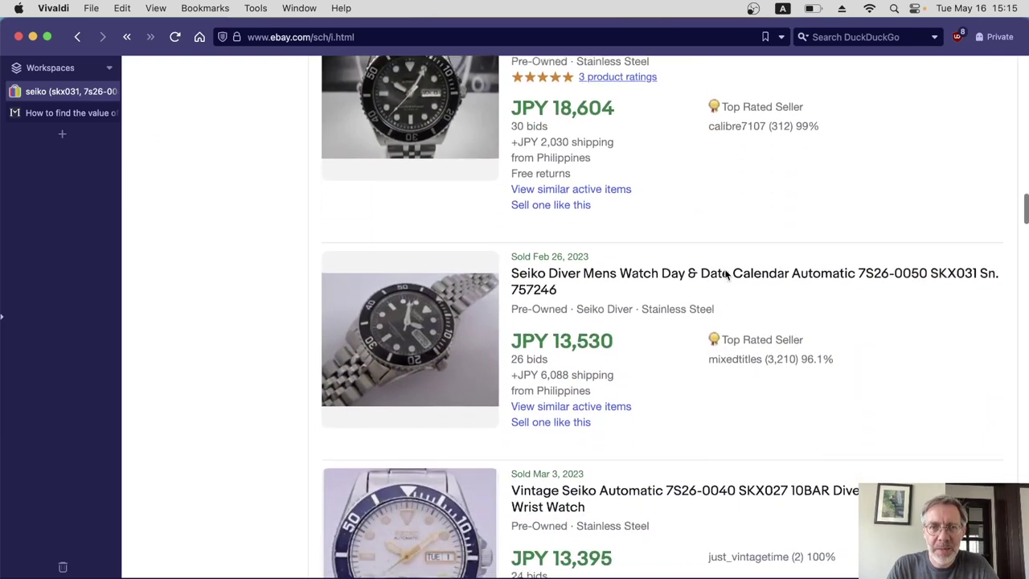
scroll(724, 275, "down", 16)
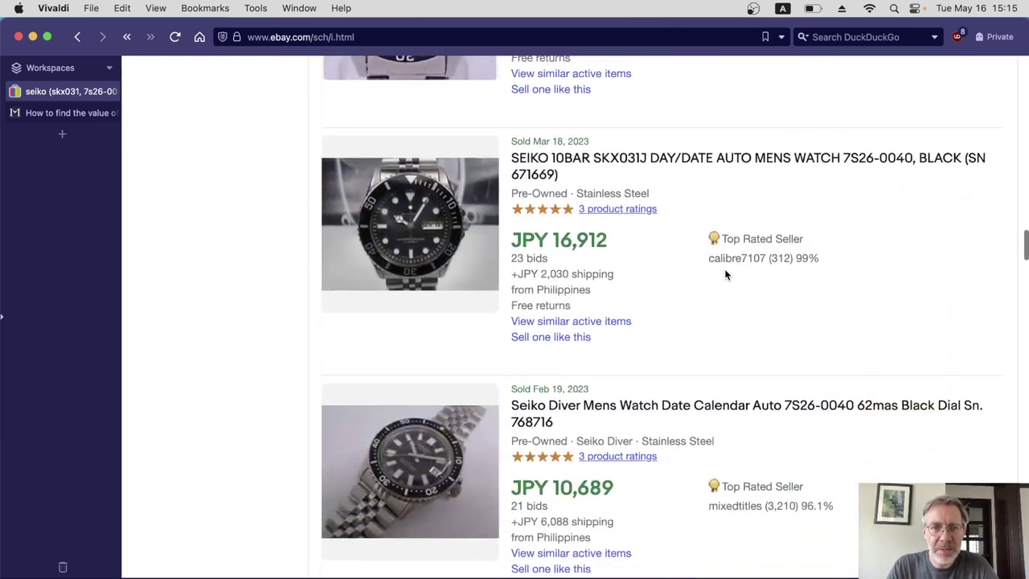
scroll(726, 274, "down", 13)
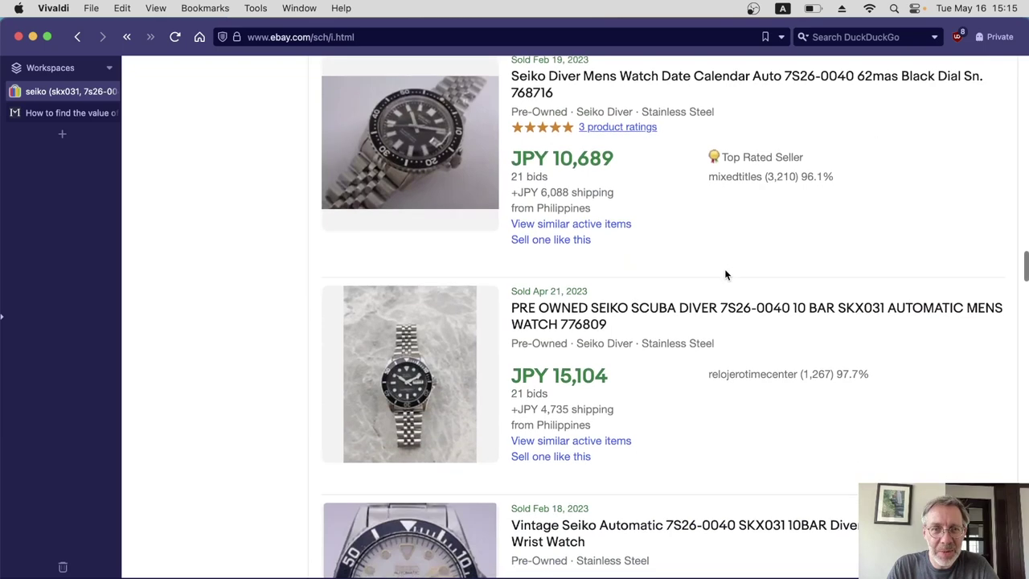
scroll(725, 274, "down", 15)
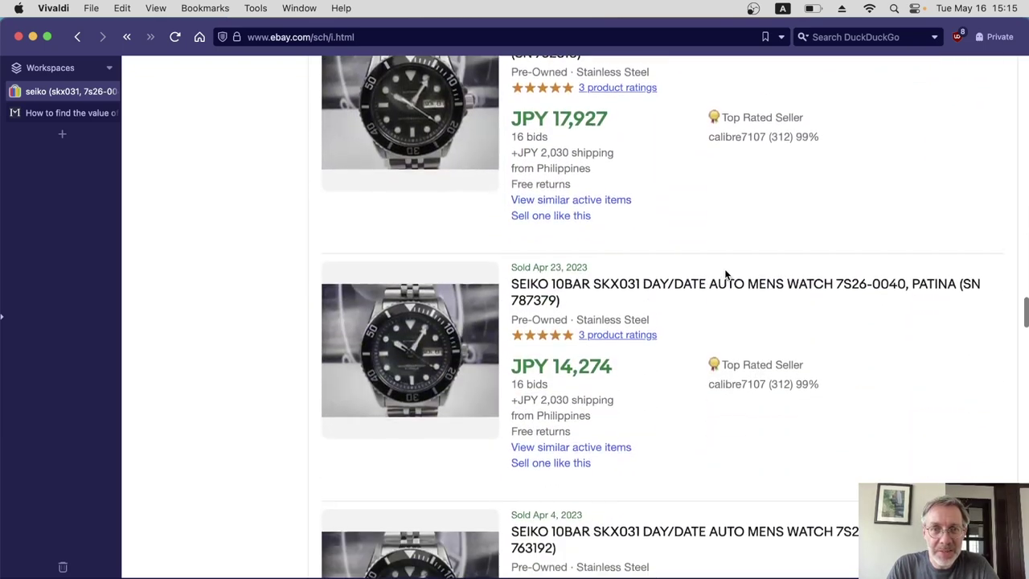
scroll(724, 274, "down", 20)
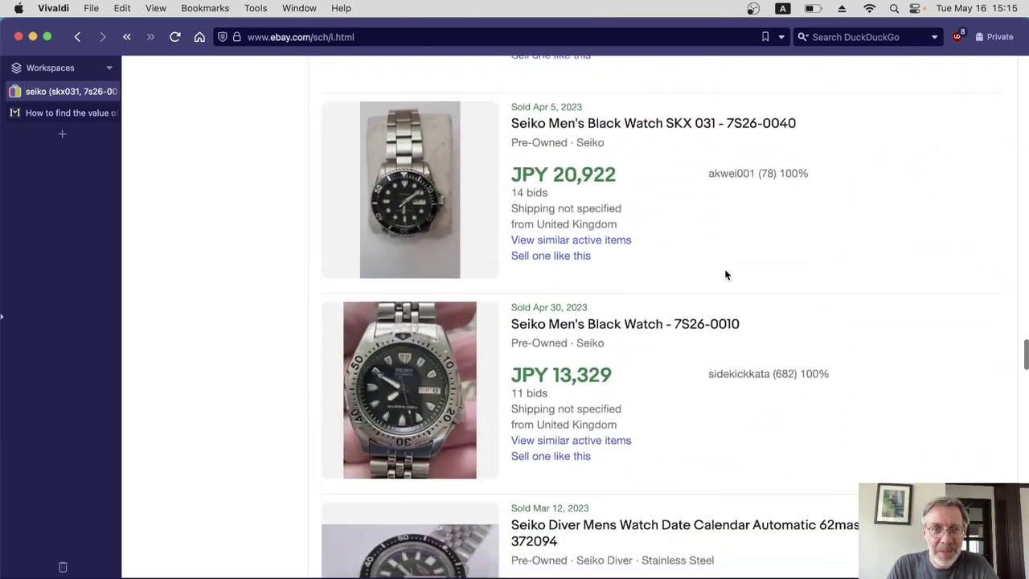
scroll(724, 275, "down", 13)
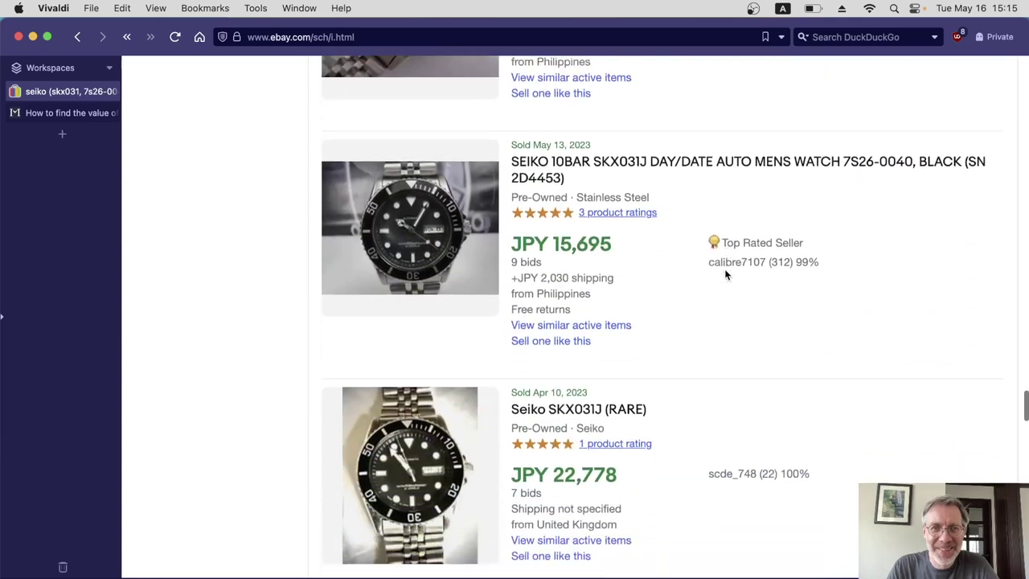
scroll(725, 275, "down", 4)
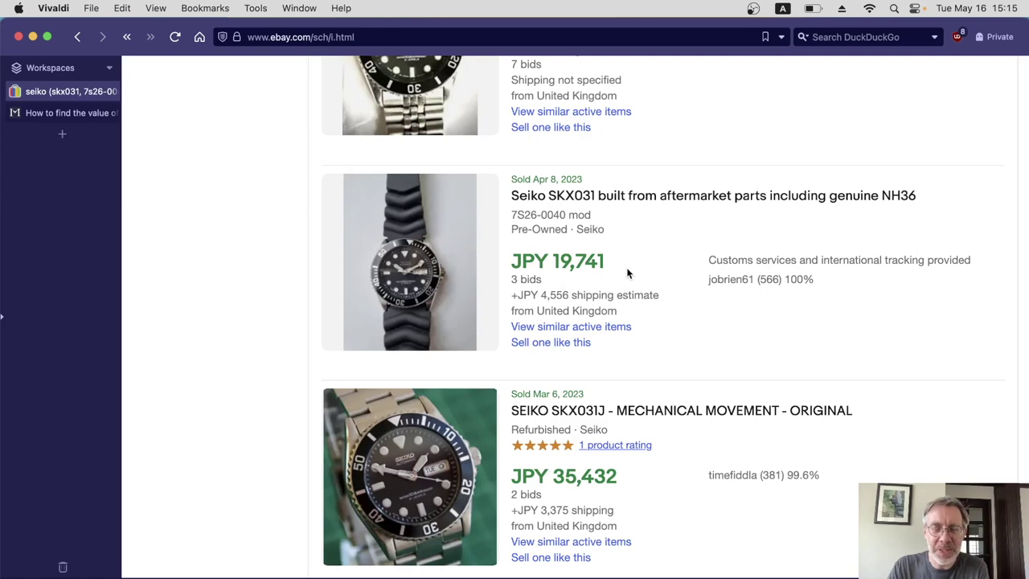
scroll(627, 267, "down", 5)
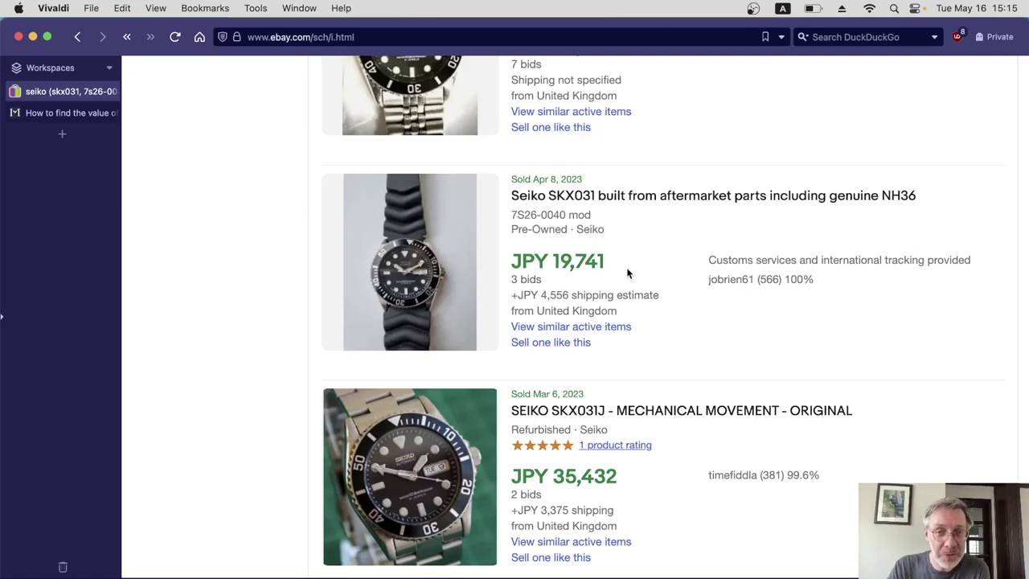
scroll(626, 267, "up", 10)
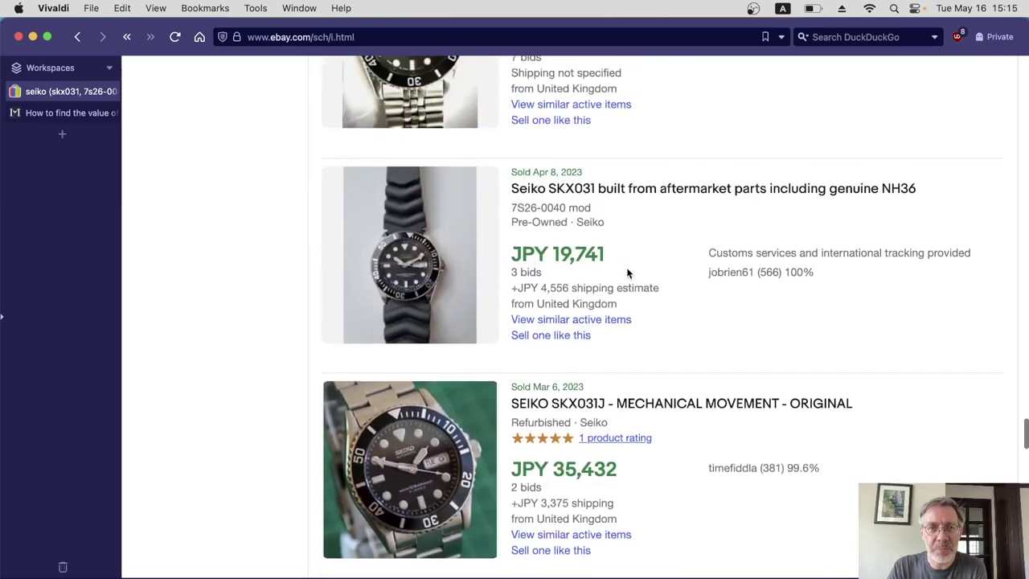
scroll(626, 267, "up", 15)
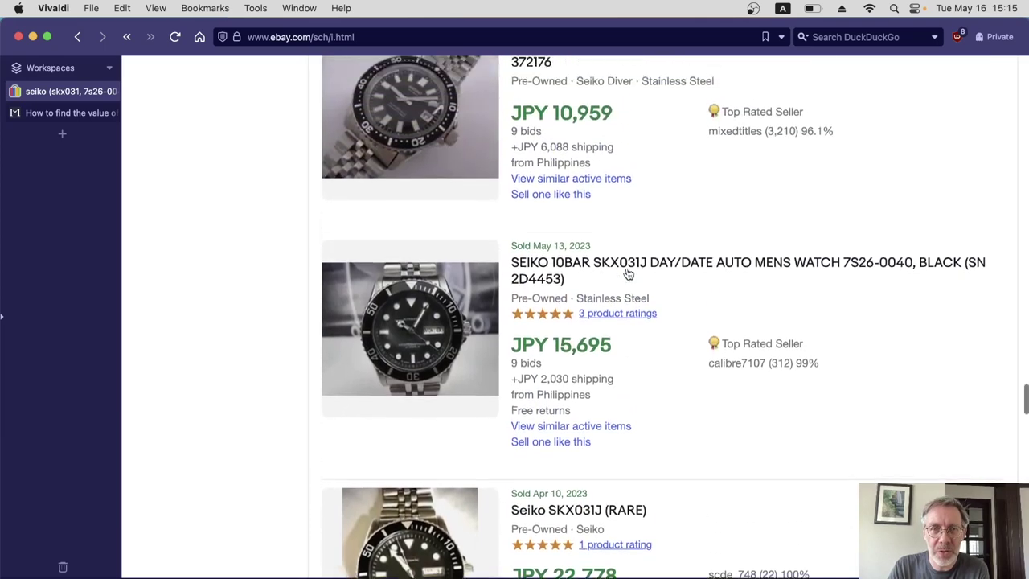
scroll(628, 273, "up", 20)
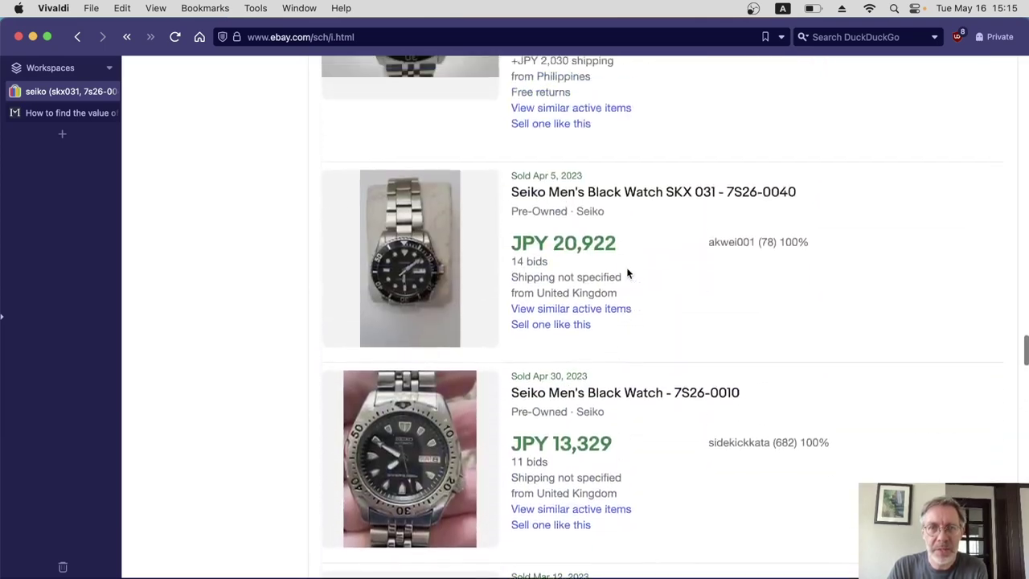
scroll(628, 273, "up", 15)
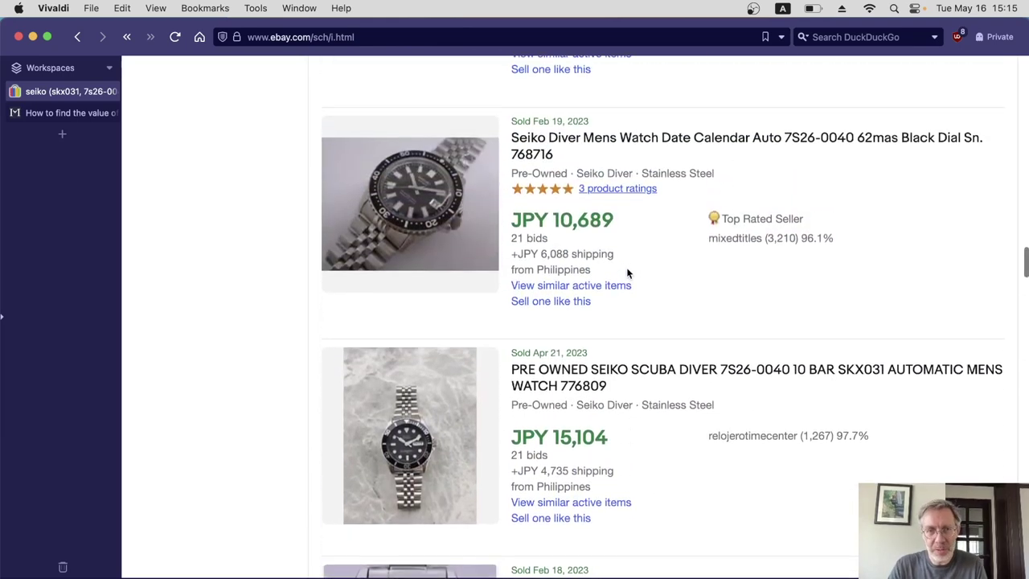
scroll(628, 272, "up", 2)
scroll(628, 272, "down", 4)
scroll(628, 273, "down", 3)
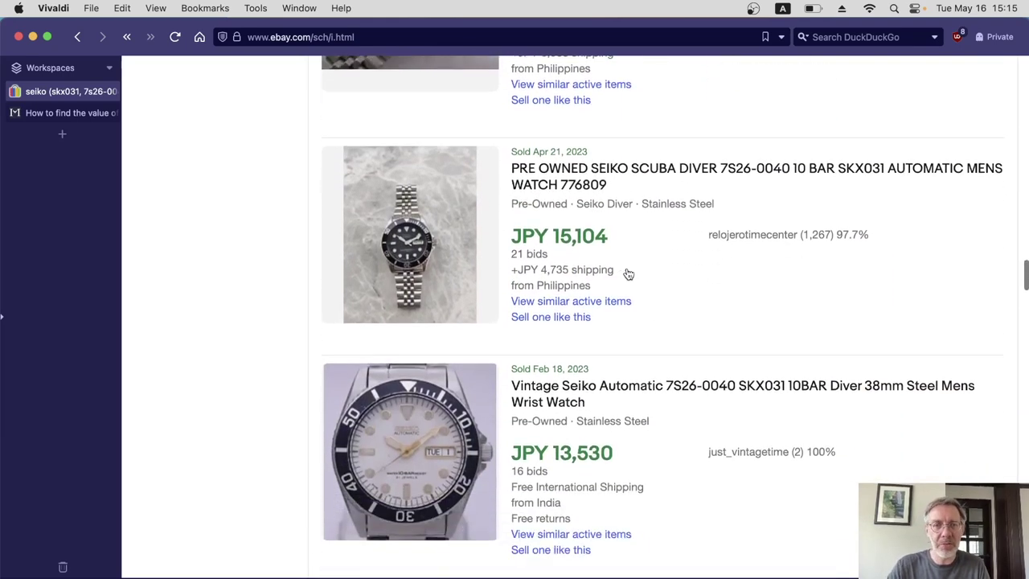